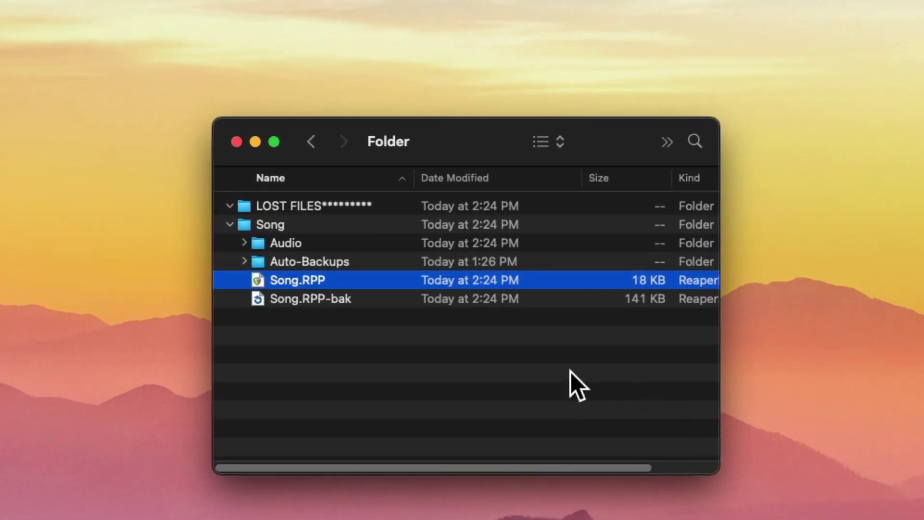
Move Bass, Drums, Guitar and Vocal.wav from the project's Audio folder into LOST FILES, then select Song.RPP
{"action": "left_click", "coordinate": [459, 372]}
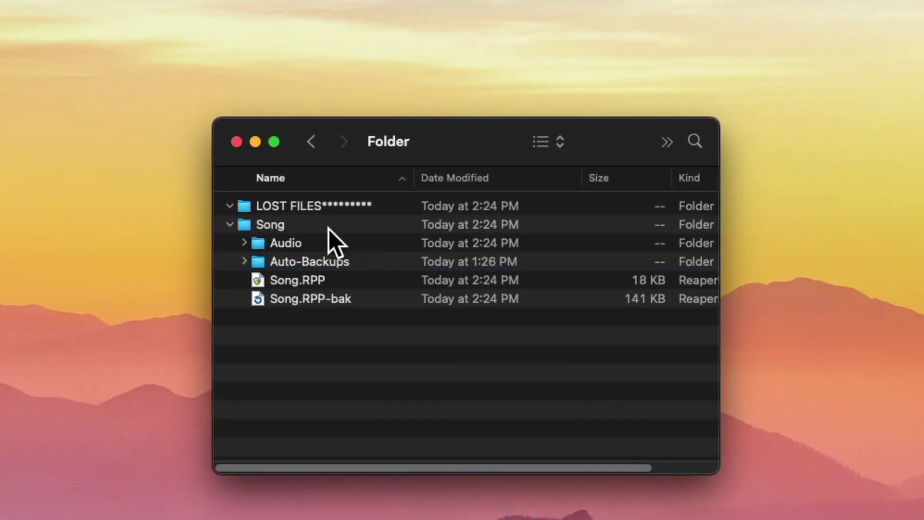
{"action": "left_click", "coordinate": [245, 243]}
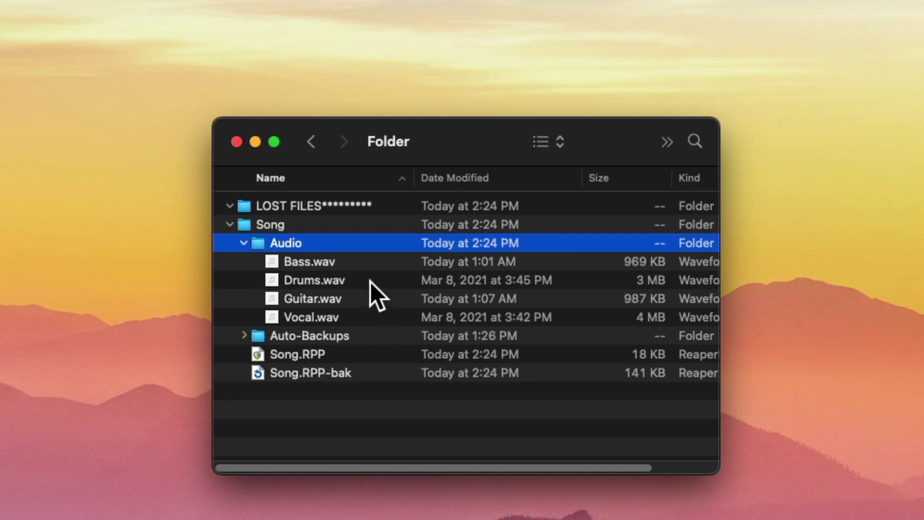
{"action": "left_click", "coordinate": [359, 264]}
{"action": "left_click", "coordinate": [378, 318], "text": "shift"}
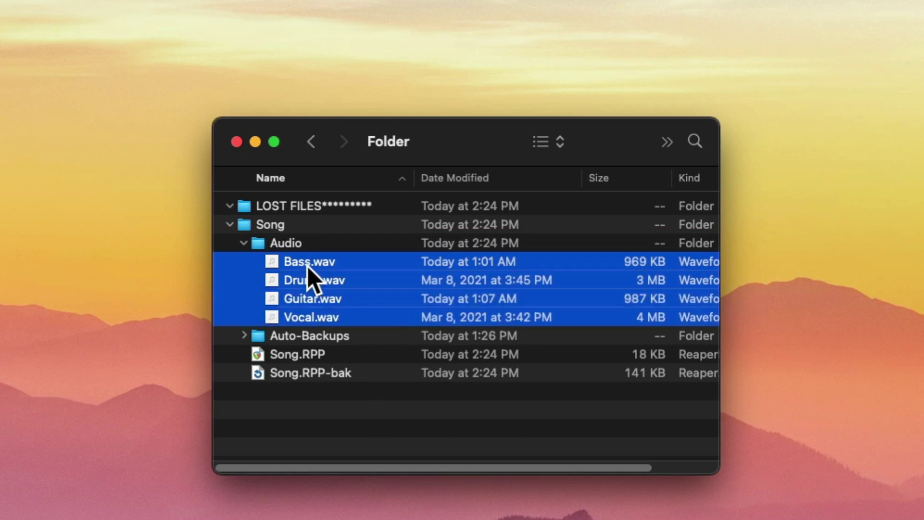
{"action": "left_click_drag", "start_coordinate": [307, 266], "coordinate": [336, 209]}
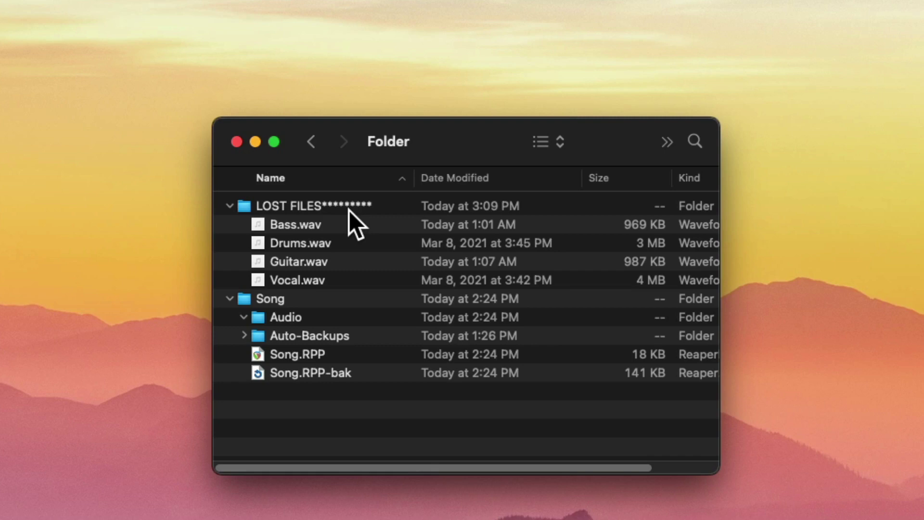
{"action": "left_click", "coordinate": [341, 355]}
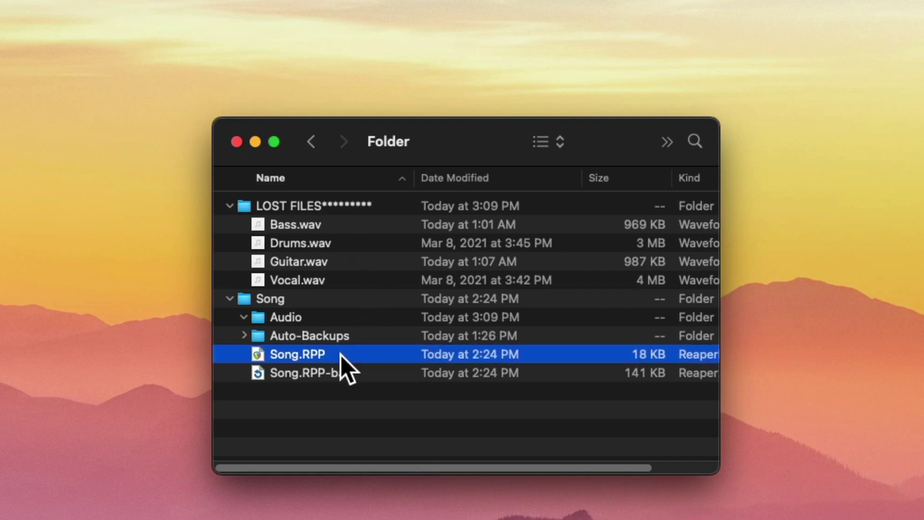
Open Song.RPP in REAPER so it prompts for the missing Audio/Drums.wav
{"action": "double_click", "coordinate": [341, 356]}
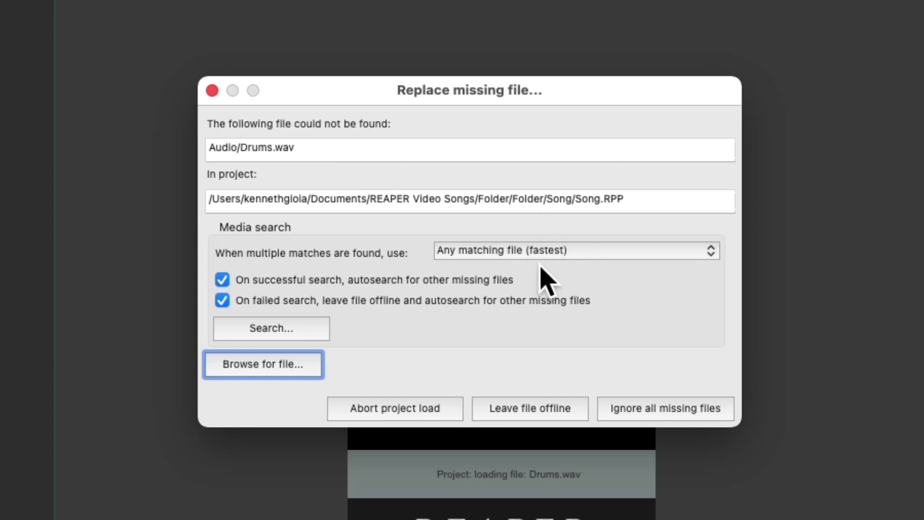
{"action": "left_click", "coordinate": [603, 249]}
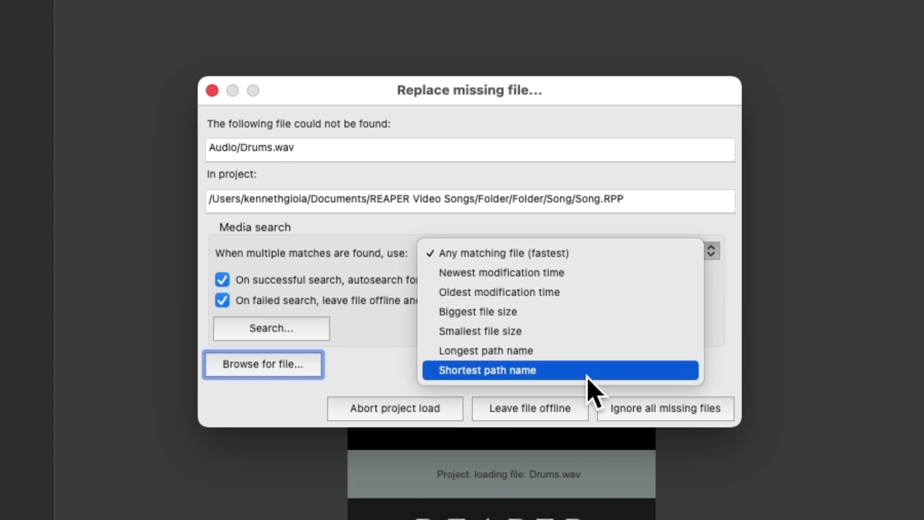
{"action": "left_click", "coordinate": [603, 256]}
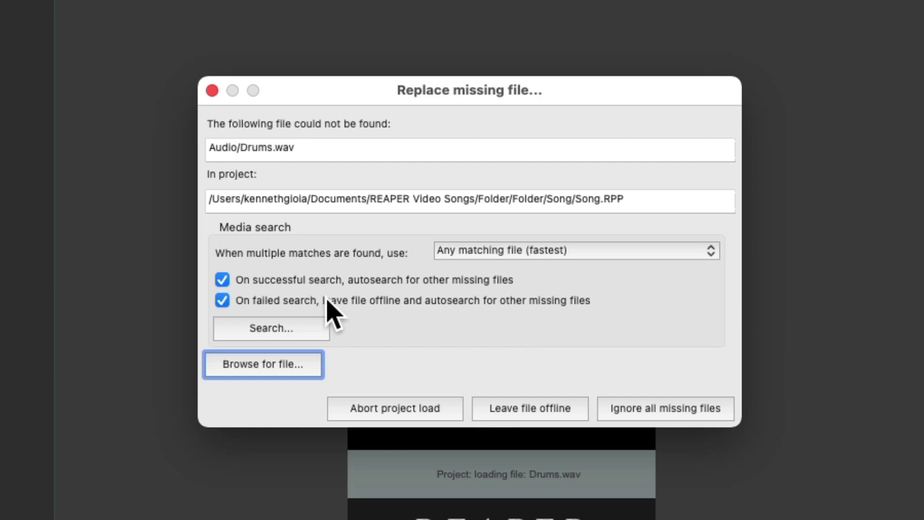
Search the whole Macintosh HD drive for the missing Drums.wav and other media
{"action": "left_click", "coordinate": [312, 327]}
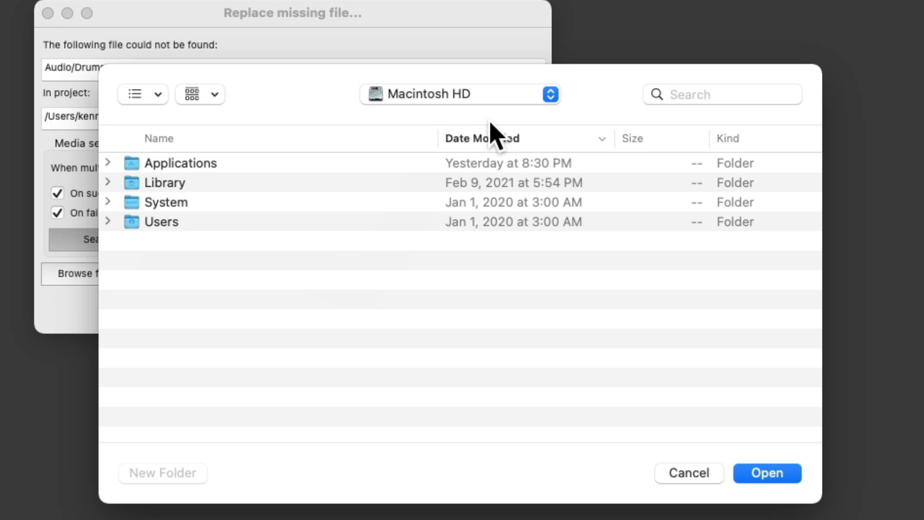
{"action": "left_click", "coordinate": [745, 475]}
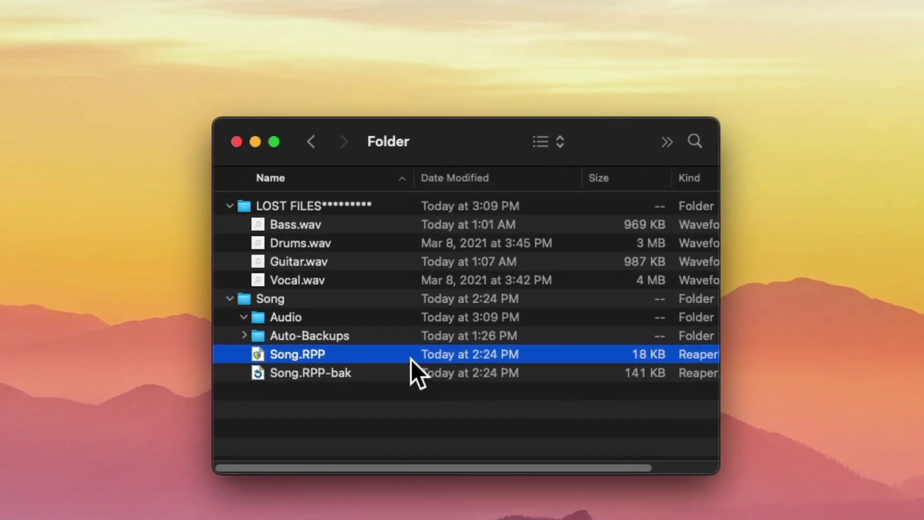
Reopen Song.RPP and search for missing media from the parent Folder containing LOST FILES and Song
{"action": "double_click", "coordinate": [411, 359]}
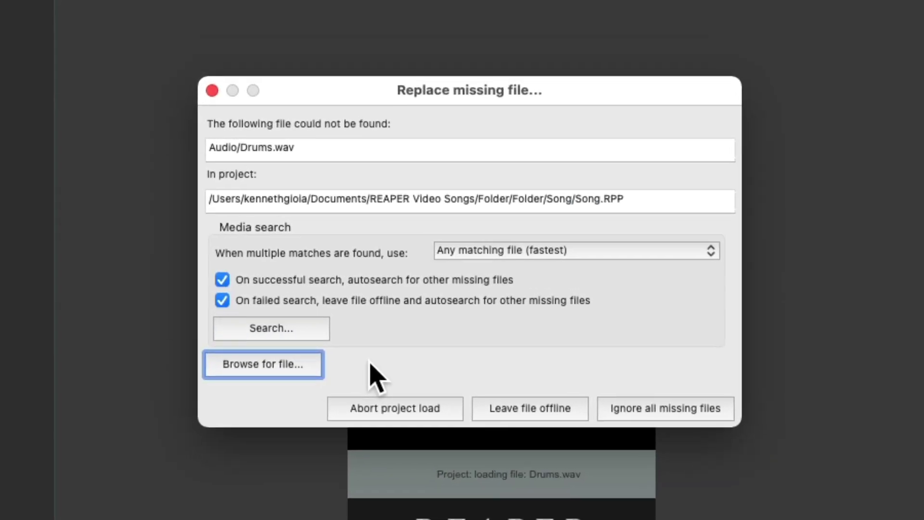
{"action": "left_click", "coordinate": [310, 336]}
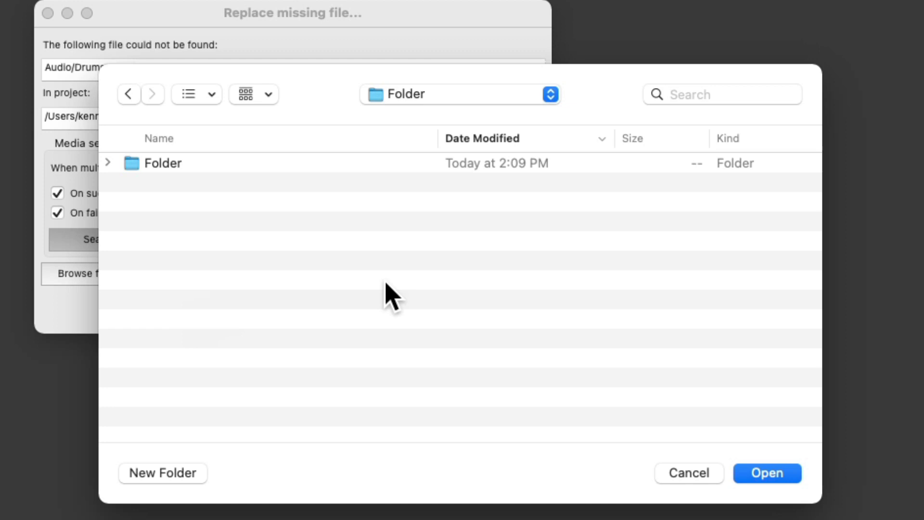
{"action": "double_click", "coordinate": [242, 163]}
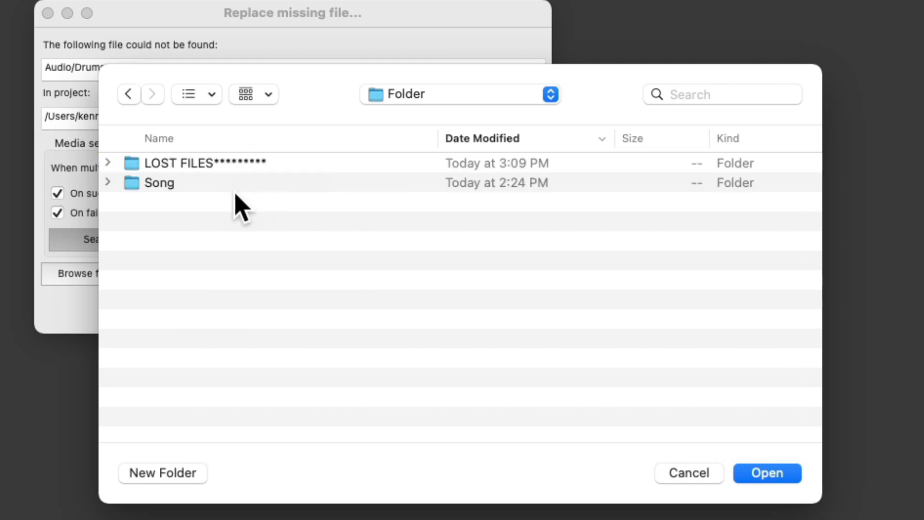
{"action": "left_click", "coordinate": [442, 94]}
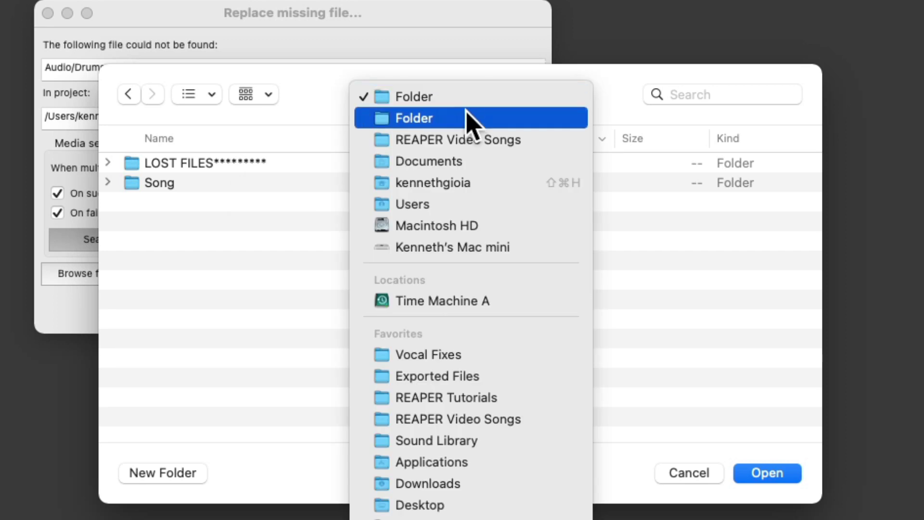
{"action": "left_click", "coordinate": [466, 118]}
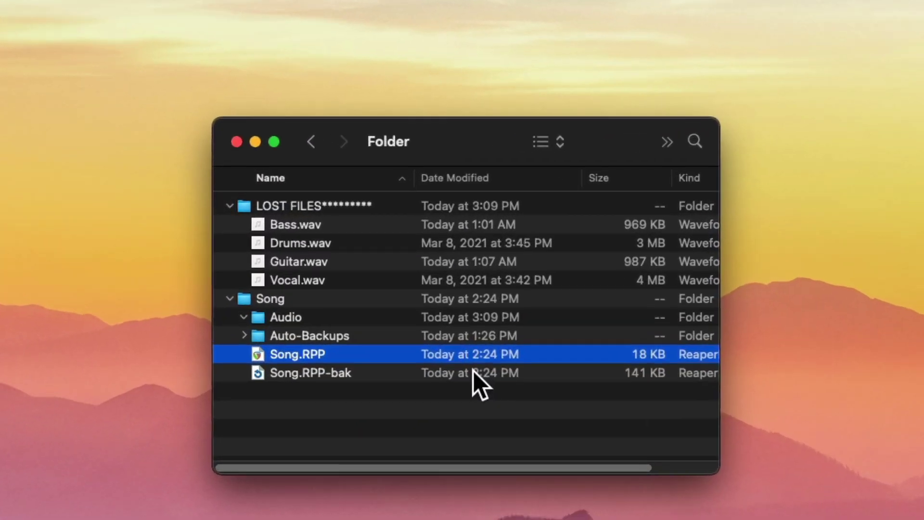
Reopen Song.RPP and pick Folder/LOST FILES/Drums.wav as the missing drums replacement
{"action": "double_click", "coordinate": [337, 354]}
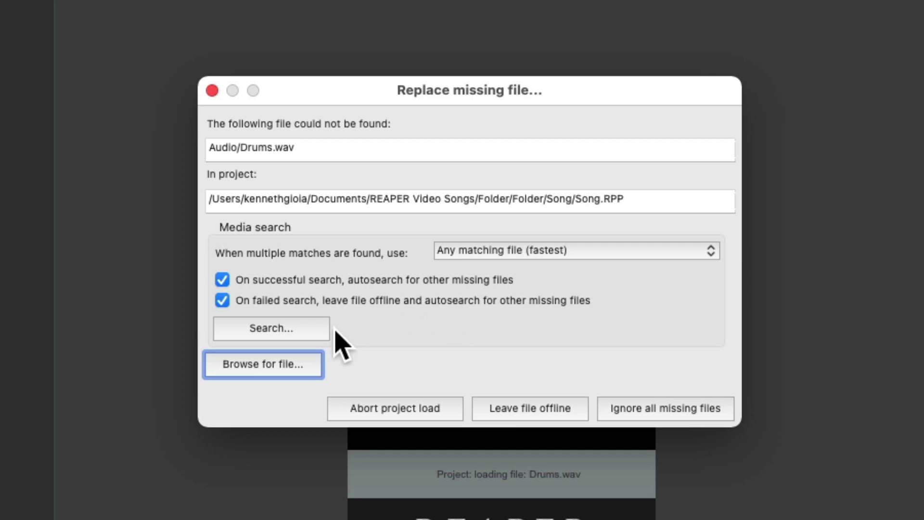
{"action": "left_click", "coordinate": [299, 375]}
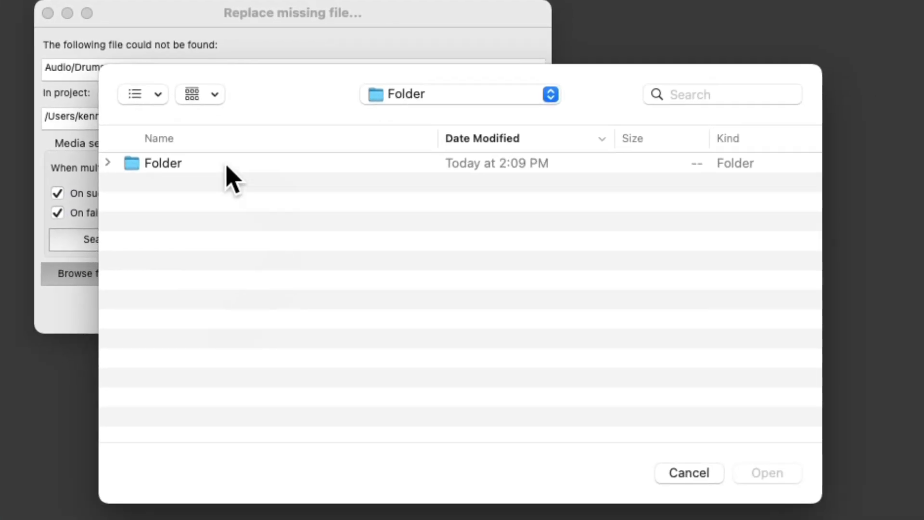
{"action": "double_click", "coordinate": [227, 164]}
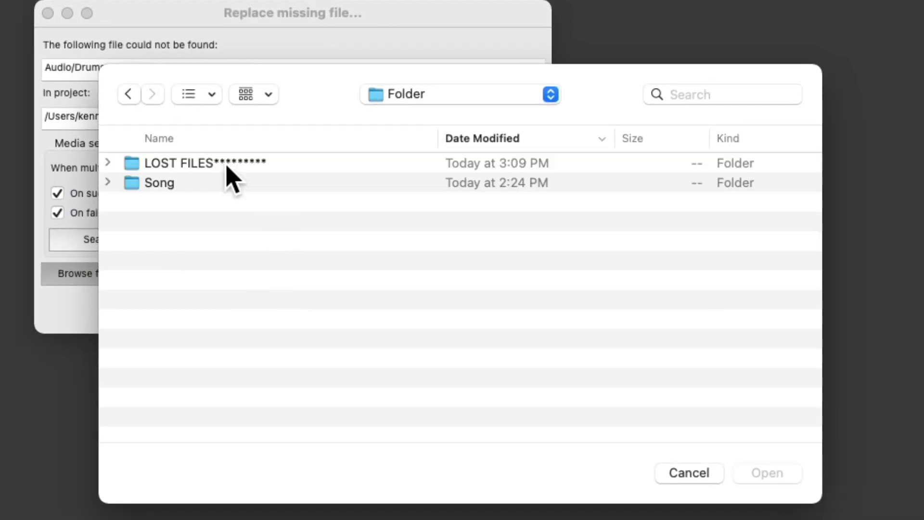
{"action": "double_click", "coordinate": [281, 163]}
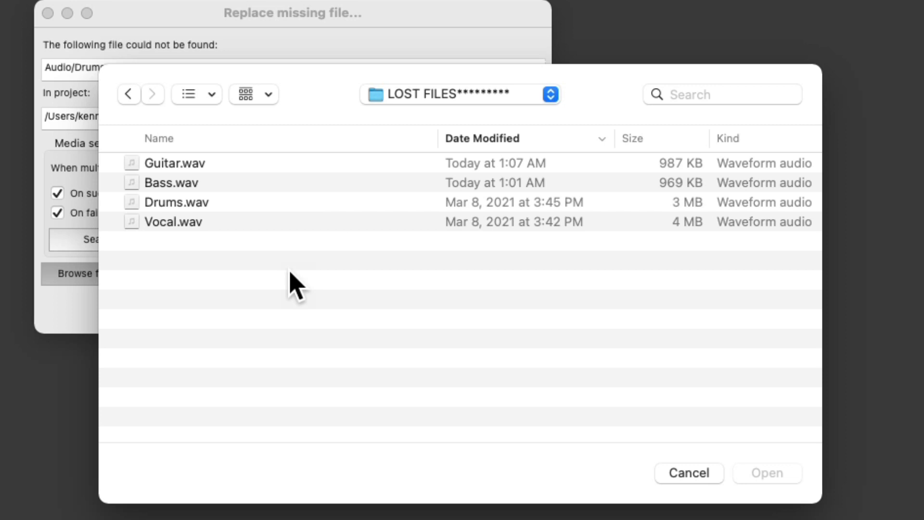
{"action": "left_click", "coordinate": [238, 202]}
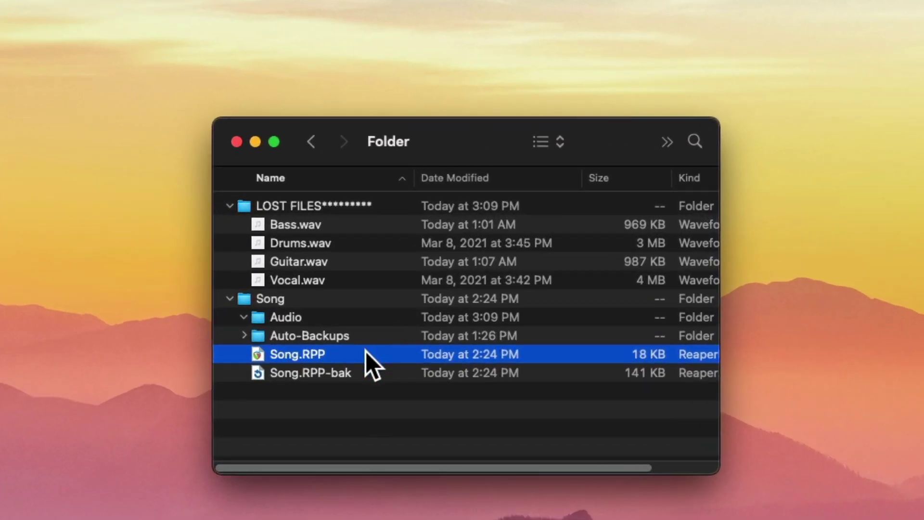
Reopen Song.RPP, ignore all missing files and acknowledge the offline-files warning
{"action": "double_click", "coordinate": [366, 354]}
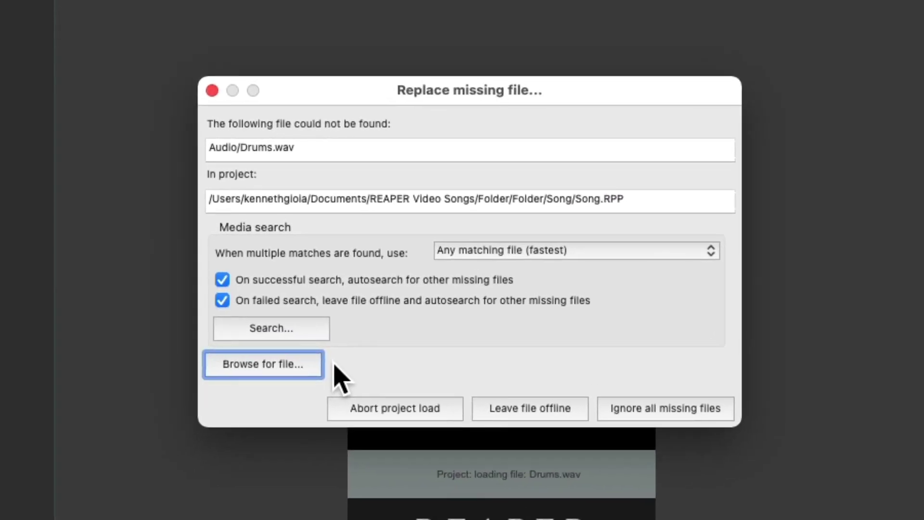
{"action": "left_click", "coordinate": [648, 410]}
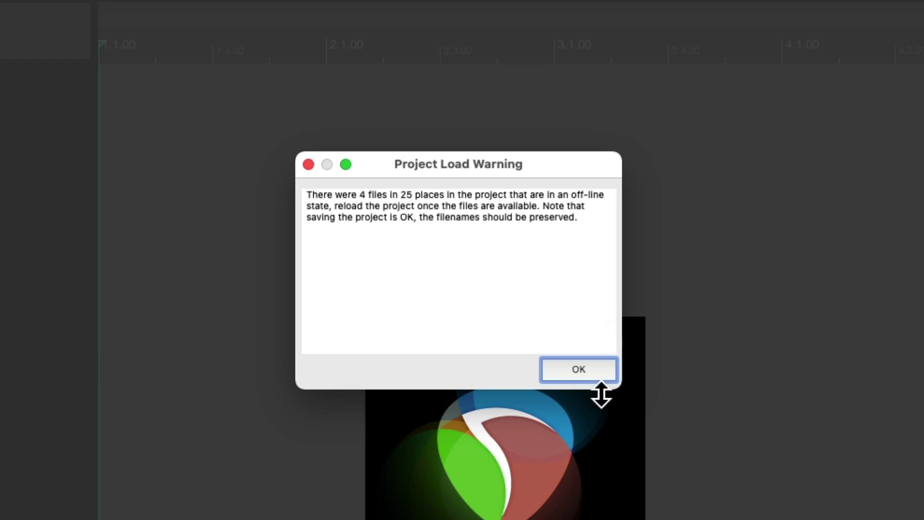
{"action": "left_click", "coordinate": [570, 374]}
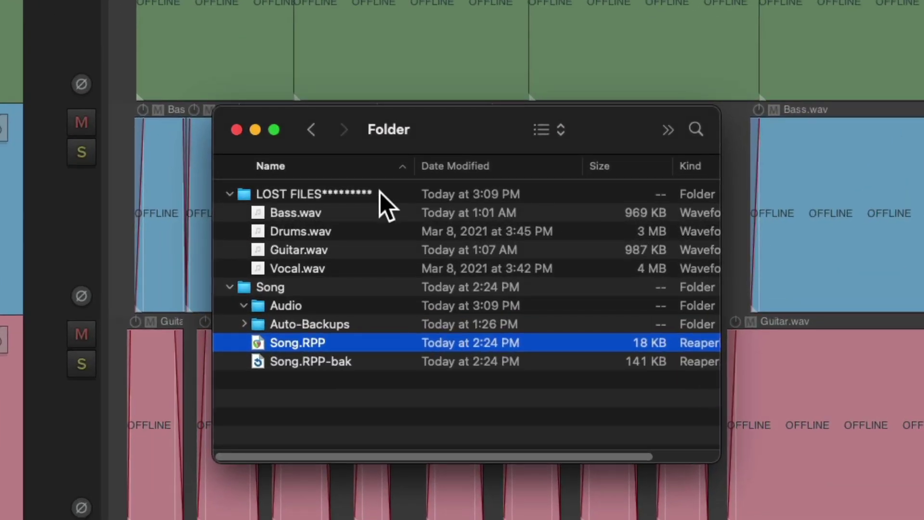
Drag Drums.wav from LOST FILES onto the Drums track's offline items
{"action": "double_click", "coordinate": [380, 194]}
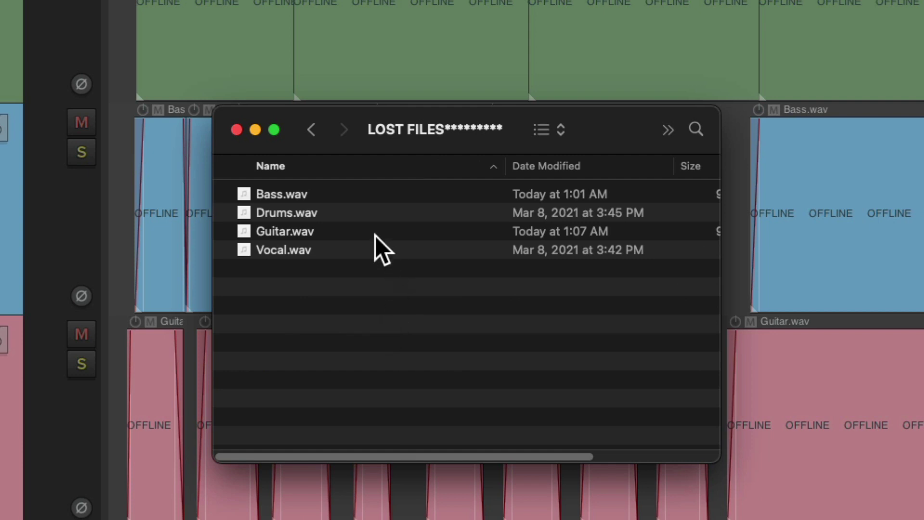
{"action": "left_click", "coordinate": [346, 213]}
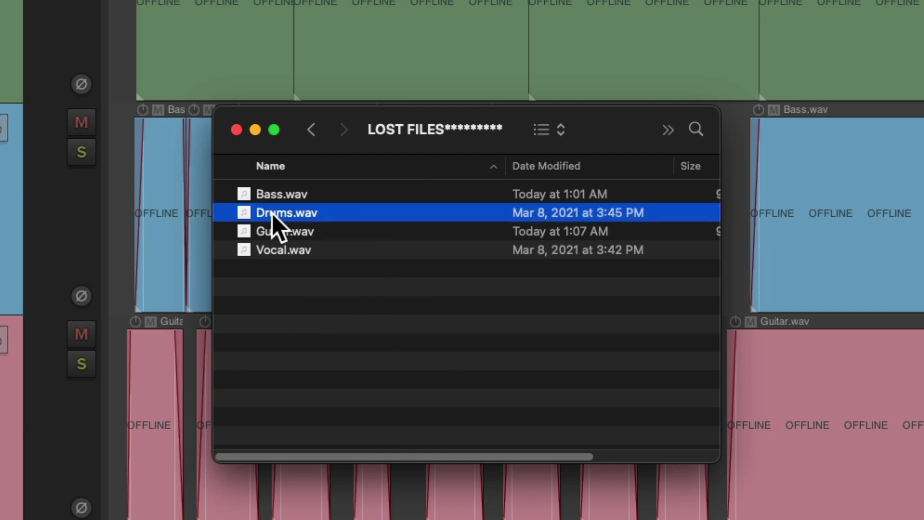
{"action": "left_click_drag", "start_coordinate": [273, 213], "coordinate": [196, 0]}
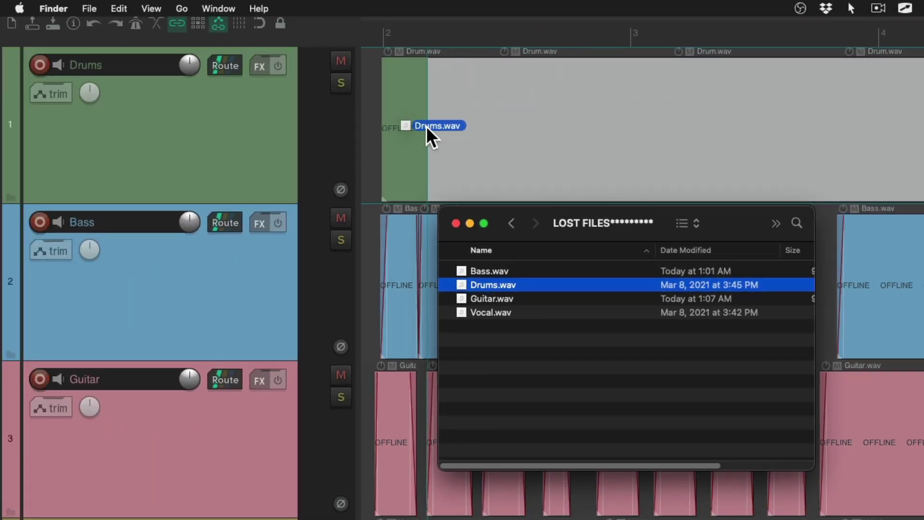
{"action": "left_click_drag", "start_coordinate": [426, 126], "coordinate": [427, 125]}
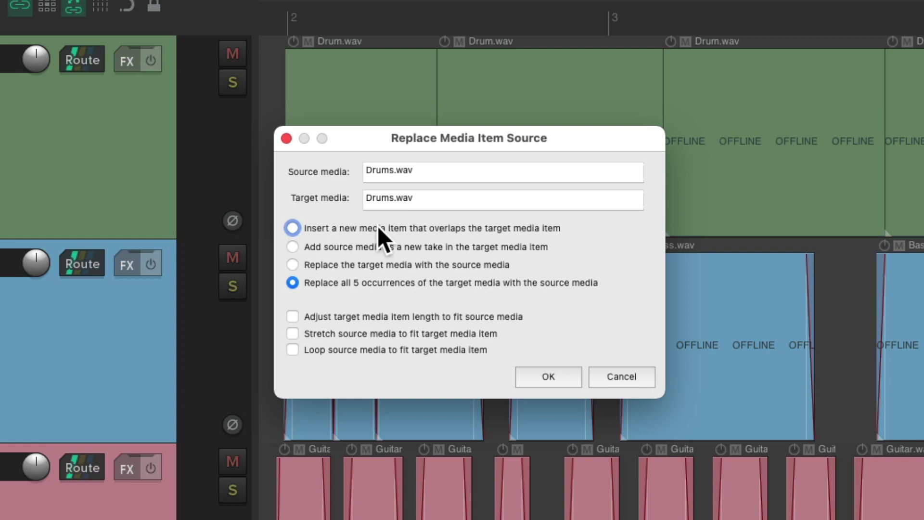
Choose to replace all 5 occurrences of the drum media and confirm
{"action": "left_click", "coordinate": [293, 228]}
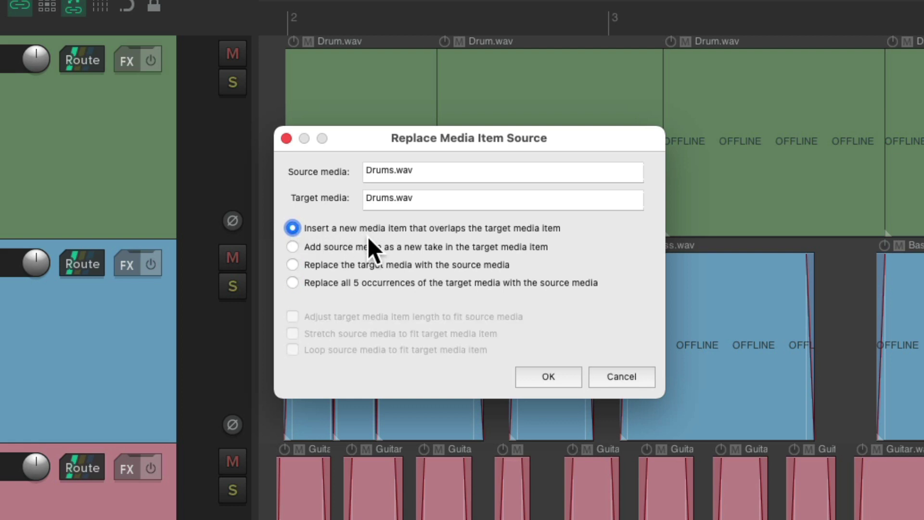
{"action": "left_click", "coordinate": [300, 247]}
{"action": "left_click", "coordinate": [292, 265]}
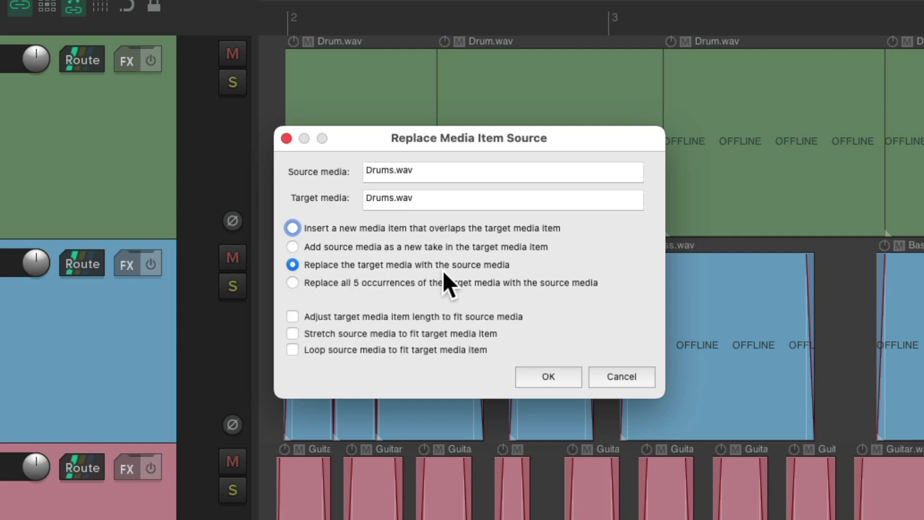
{"action": "left_click", "coordinate": [291, 283]}
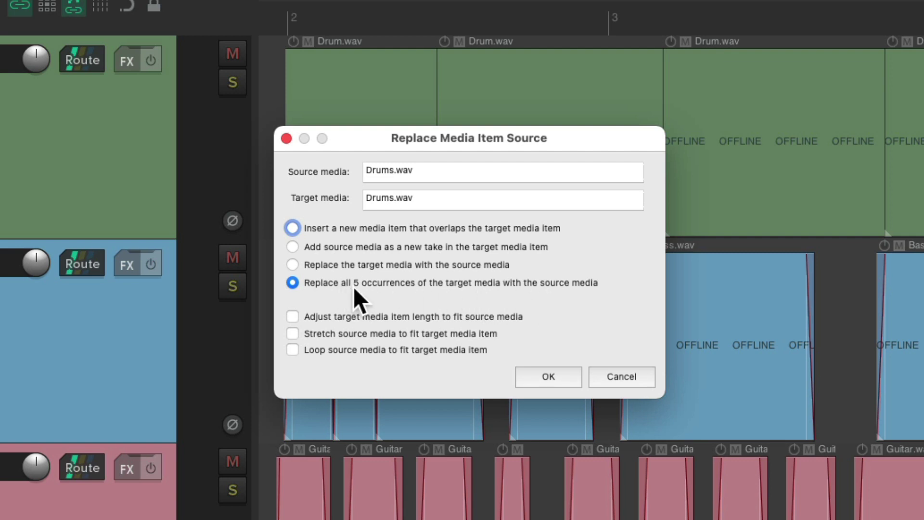
{"action": "left_click", "coordinate": [538, 376]}
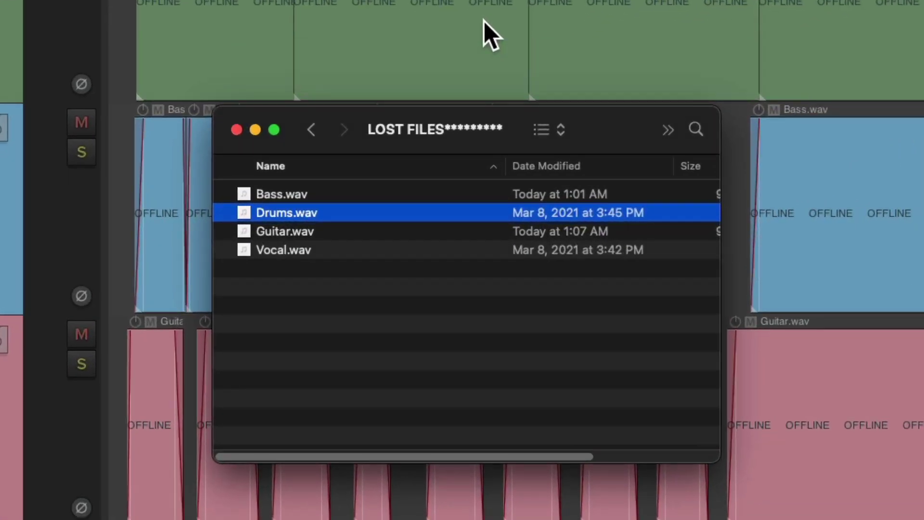
Relink all offline Bass items by dropping Bass.wav onto them and replacing all occurrences
{"action": "left_click", "coordinate": [295, 197]}
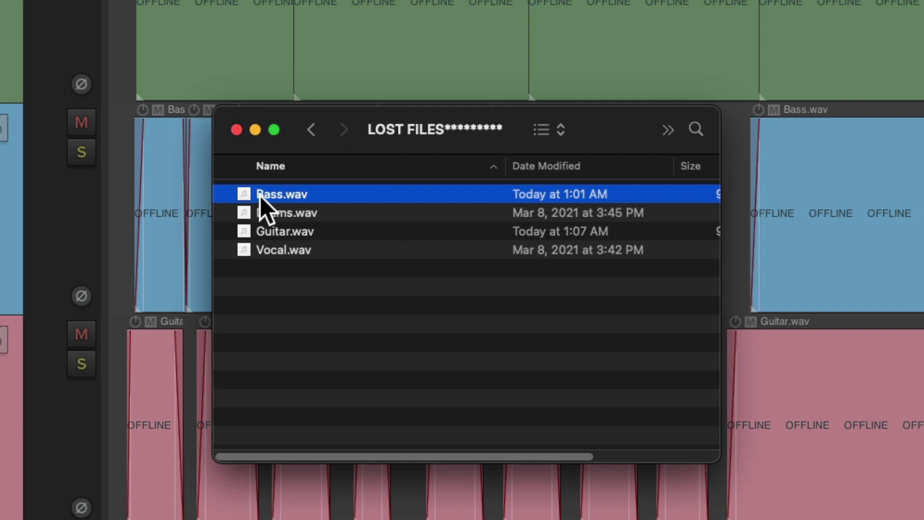
{"action": "left_click_drag", "start_coordinate": [260, 195], "coordinate": [157, 201]}
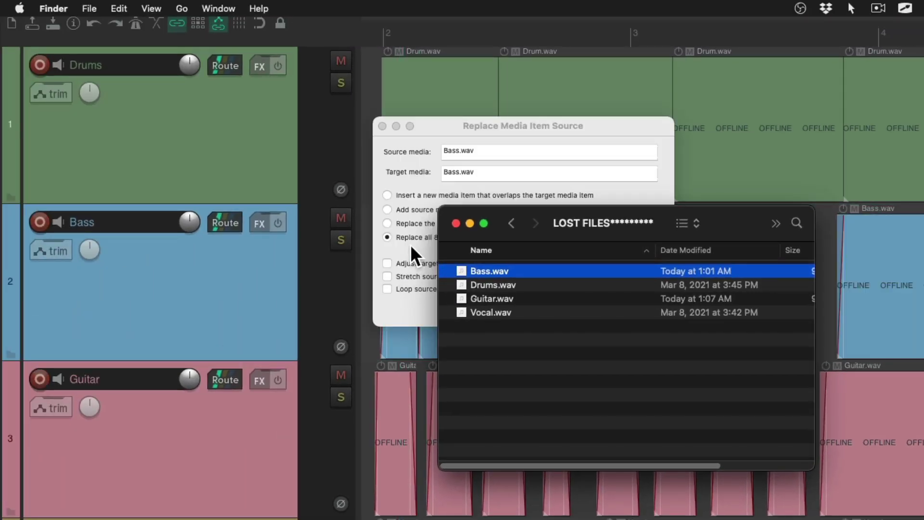
{"action": "left_click", "coordinate": [410, 244]}
{"action": "left_click", "coordinate": [561, 308]}
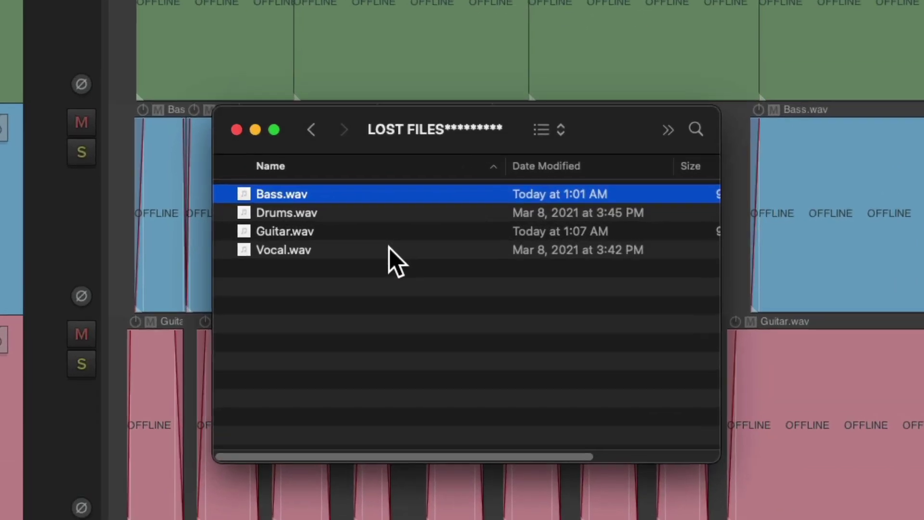
Relink all offline Guitar items to Guitar.wav, replacing all occurrences
{"action": "left_click", "coordinate": [363, 237]}
{"action": "left_click_drag", "start_coordinate": [276, 232], "coordinate": [172, 336]}
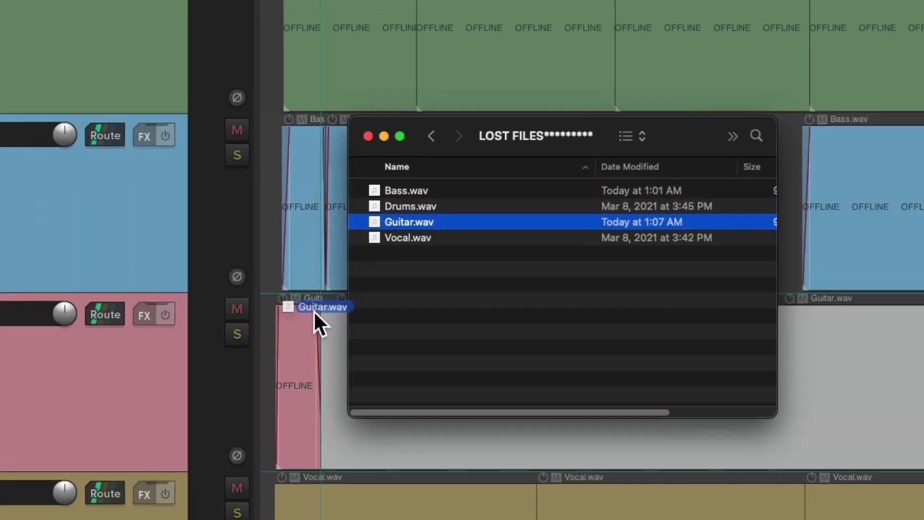
{"action": "left_click_drag", "start_coordinate": [313, 310], "coordinate": [327, 361]}
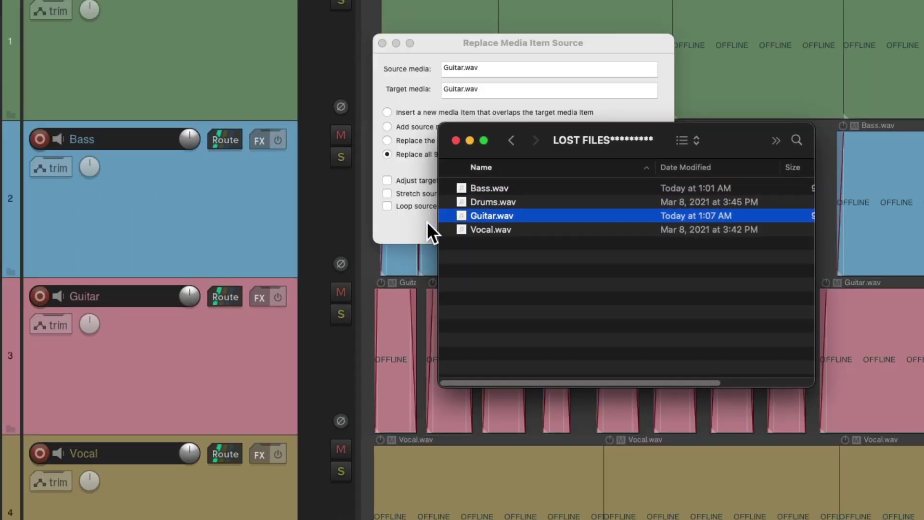
{"action": "left_click", "coordinate": [427, 221]}
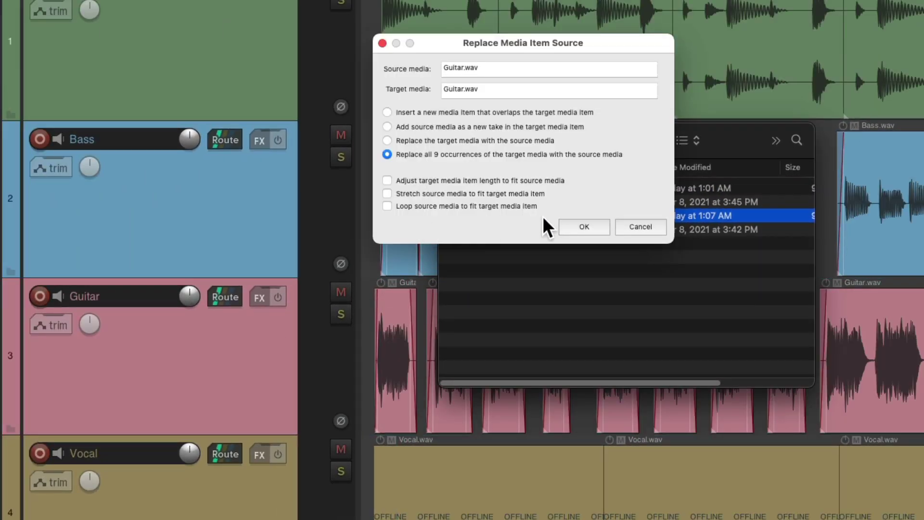
{"action": "left_click", "coordinate": [573, 226]}
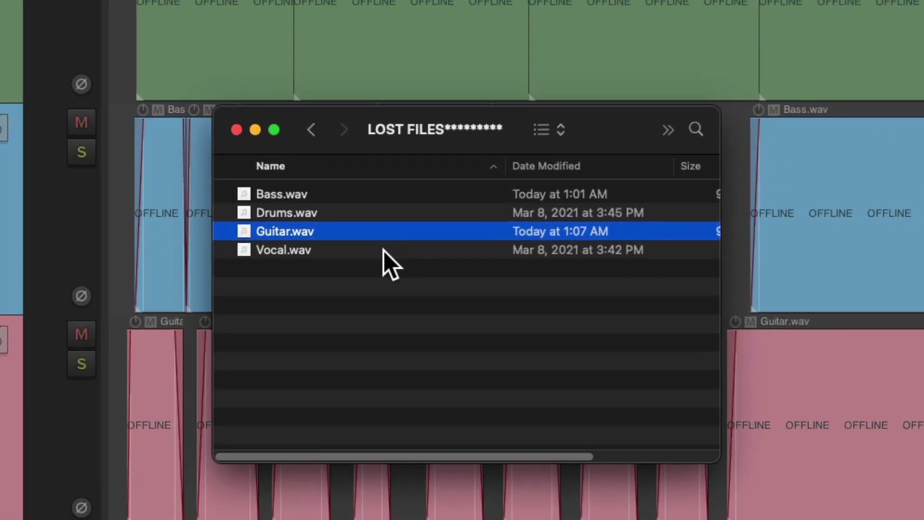
Relink all offline Vocal items to Vocal.wav, replacing all occurrences
{"action": "left_click", "coordinate": [383, 250]}
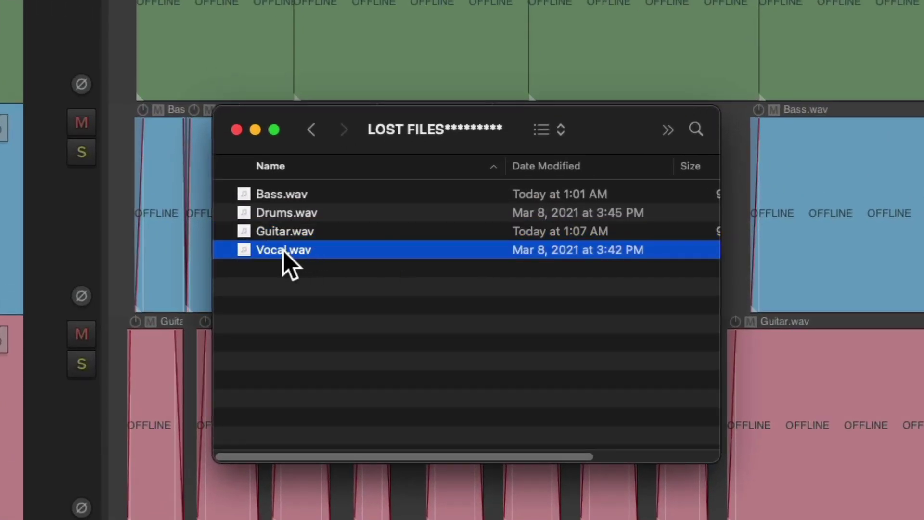
{"action": "left_click_drag", "start_coordinate": [283, 250], "coordinate": [423, 421]}
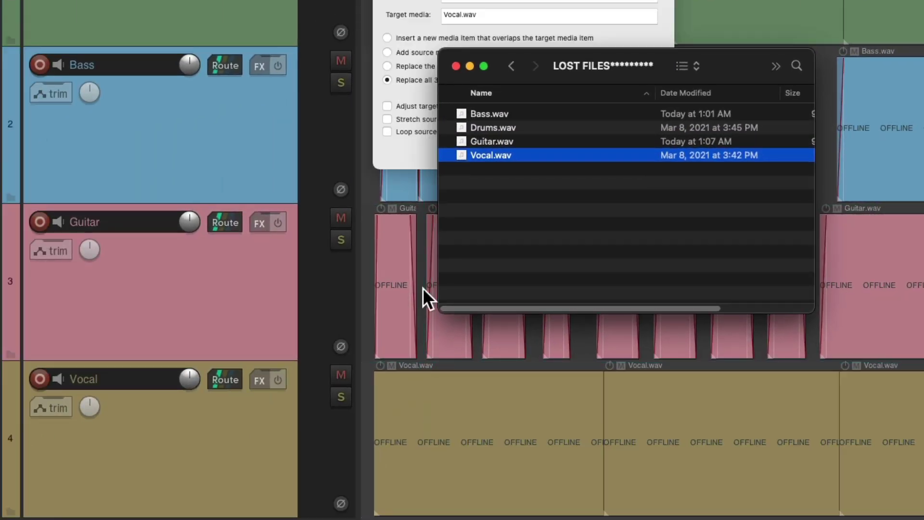
{"action": "left_click", "coordinate": [408, 153]}
{"action": "left_click", "coordinate": [585, 157]}
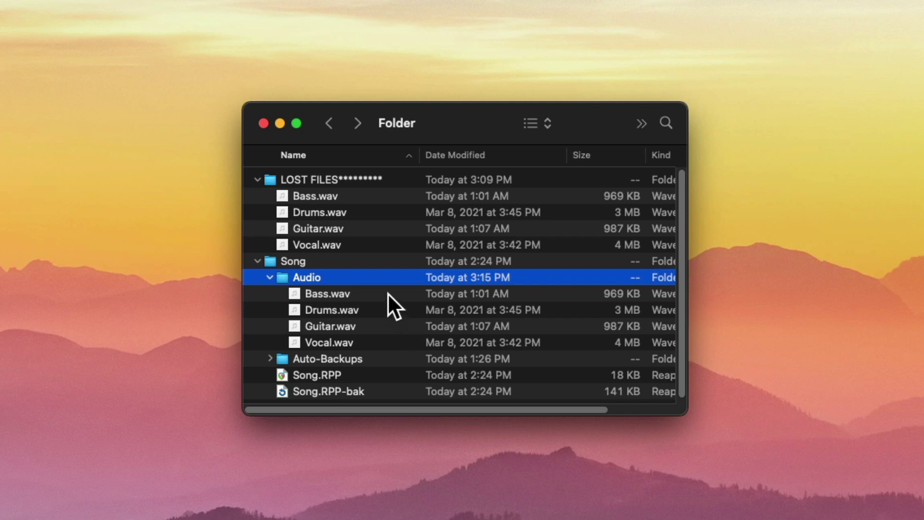
Delete the four WAV files from the Song's Audio folder
{"action": "left_click", "coordinate": [404, 299]}
{"action": "left_click", "coordinate": [390, 337], "text": "shift"}
{"action": "key", "text": "super+BackSpace"}
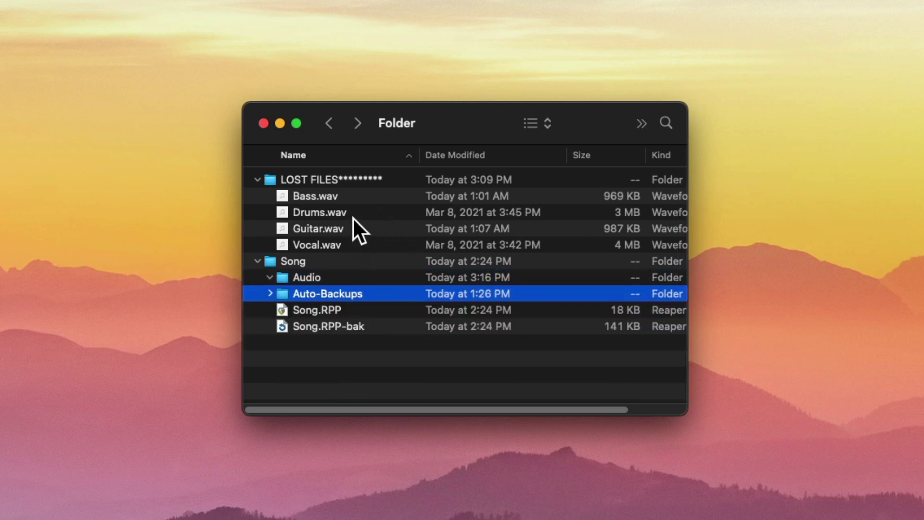
Rename the LOST FILES copies to Bass 1.wav, Drums 1.wav, Guitar 1.wav and Vocal 1.wav
{"action": "left_click", "coordinate": [355, 195]}
{"action": "key", "text": "Return"}
{"action": "key", "text": "Right"}
{"action": "type", "text": "1"}
{"action": "key", "text": "Tab"}
{"action": "key", "text": "Right"}
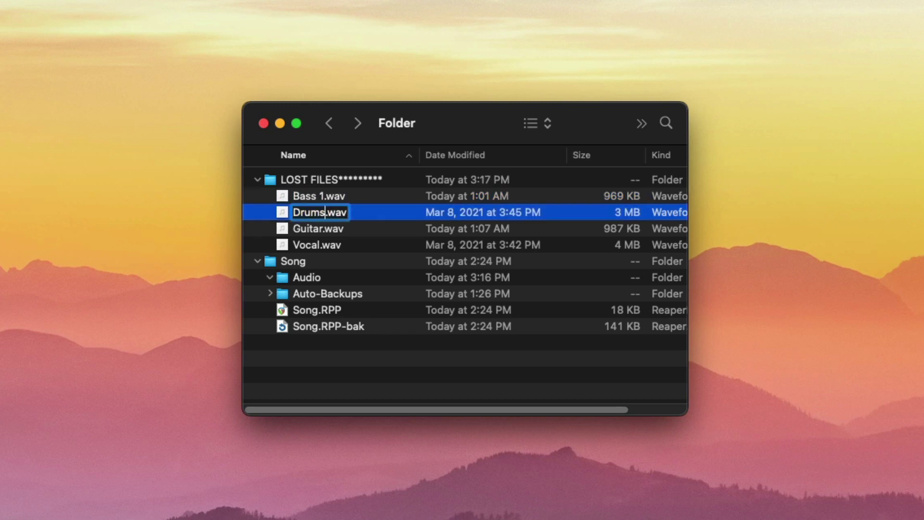
{"action": "type", "text": "1"}
{"action": "key", "text": "Tab"}
{"action": "key", "text": "Right"}
{"action": "type", "text": "1"}
{"action": "key", "text": "Tab"}
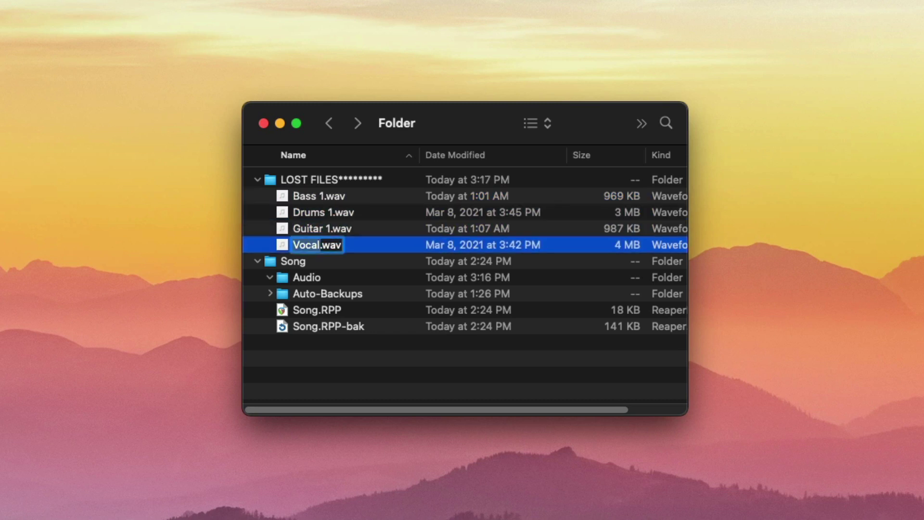
{"action": "key", "text": "Right"}
{"action": "type", "text": "1"}
{"action": "key", "text": "Return"}
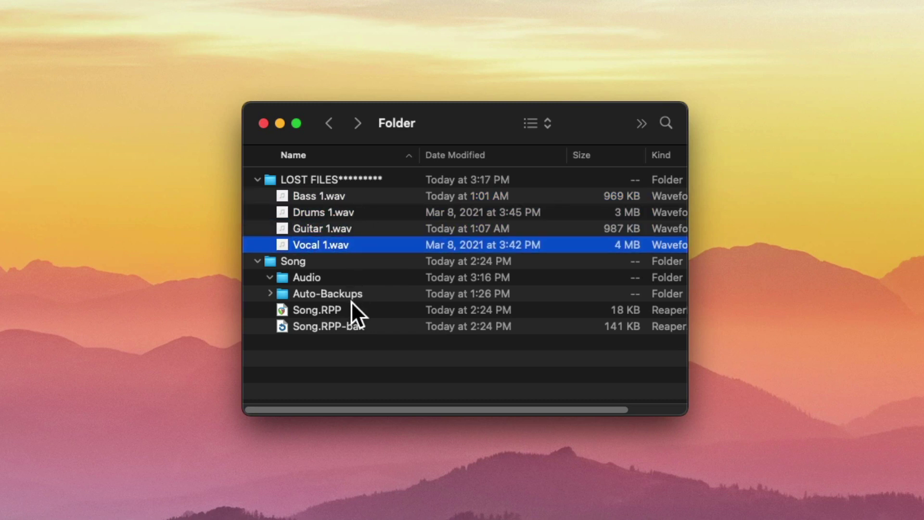
Reopen Song.RPP and replace the missing Drums.wav with Drums 1.wav from LOST FILES
{"action": "double_click", "coordinate": [333, 310]}
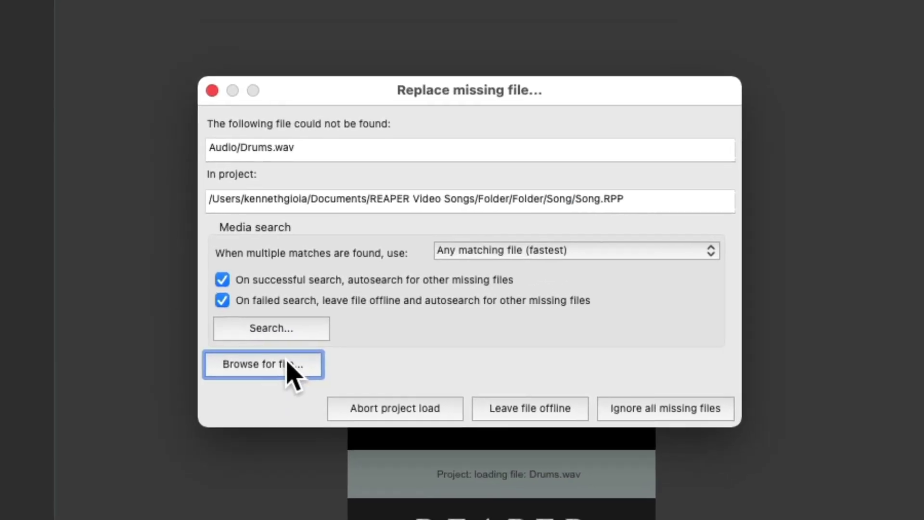
{"action": "left_click", "coordinate": [307, 324]}
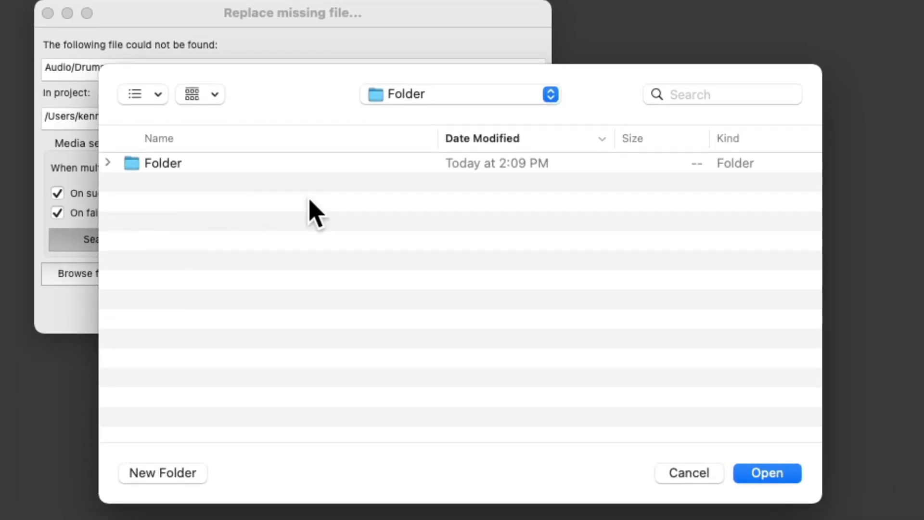
{"action": "key", "text": "Return"}
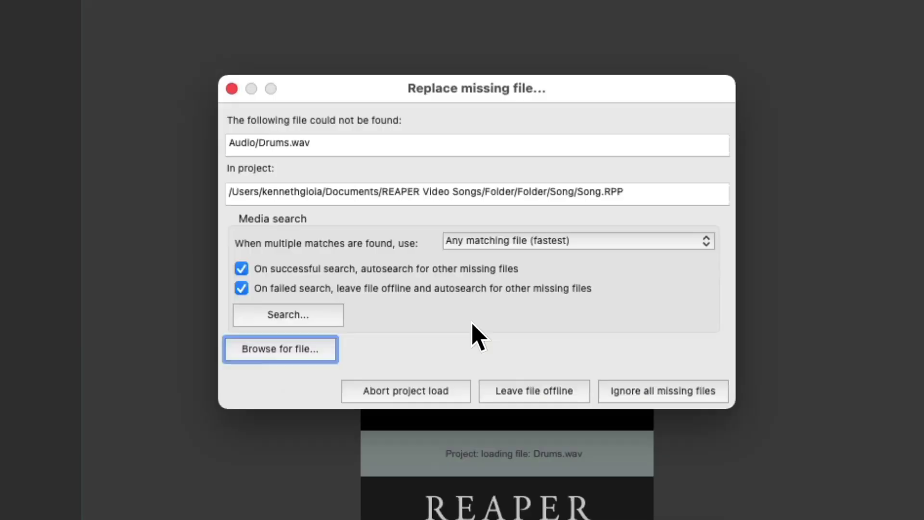
{"action": "left_click", "coordinate": [310, 369]}
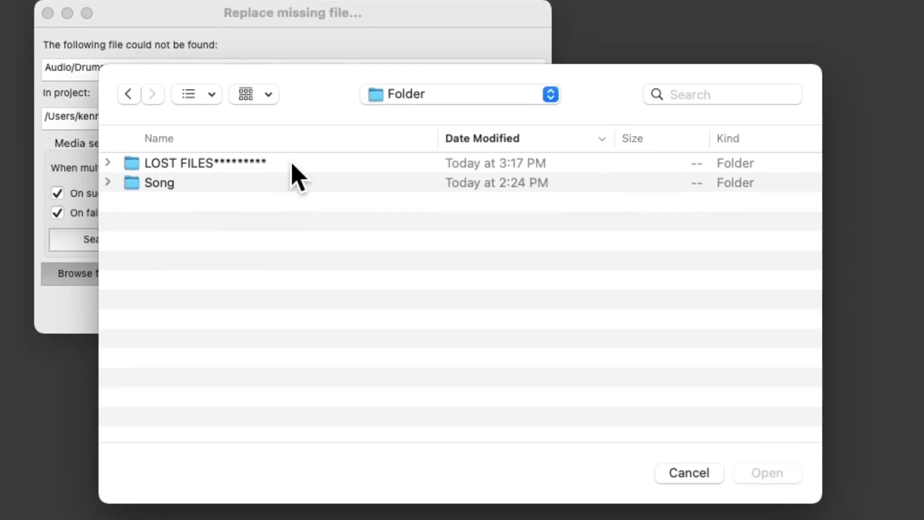
{"action": "double_click", "coordinate": [276, 162]}
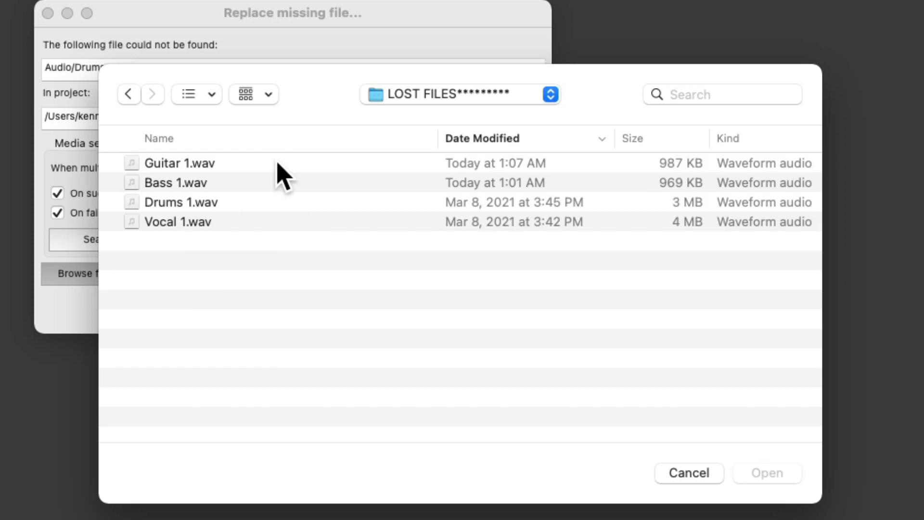
{"action": "left_click", "coordinate": [268, 202]}
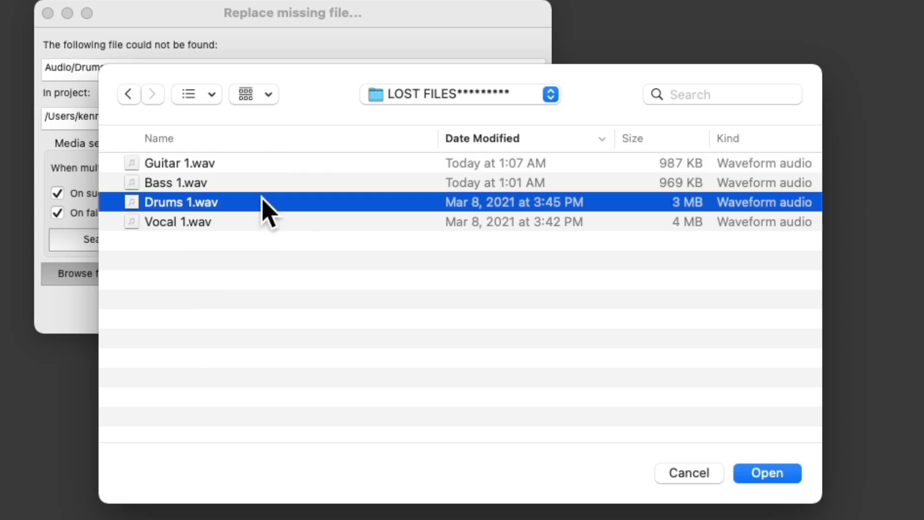
{"action": "double_click", "coordinate": [268, 203]}
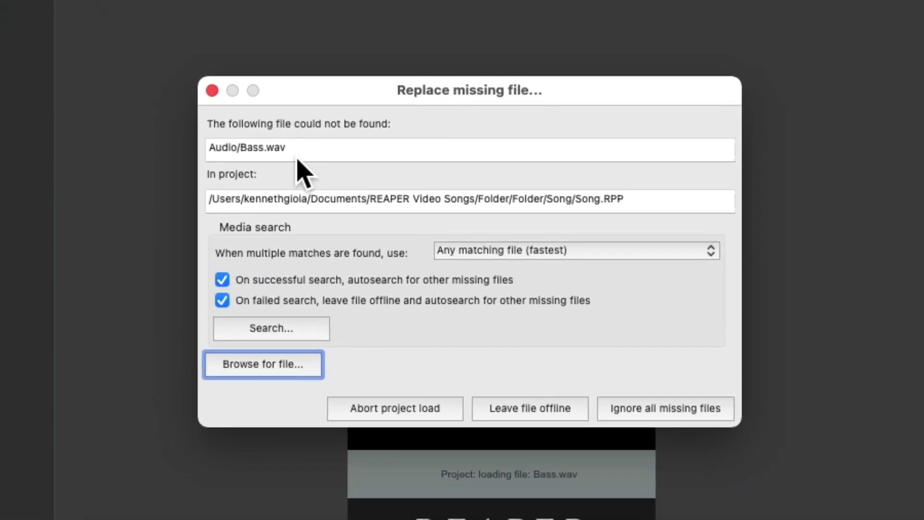
Replace the missing Bass.wav with Bass 1.wav from LOST FILES
{"action": "left_click", "coordinate": [297, 362]}
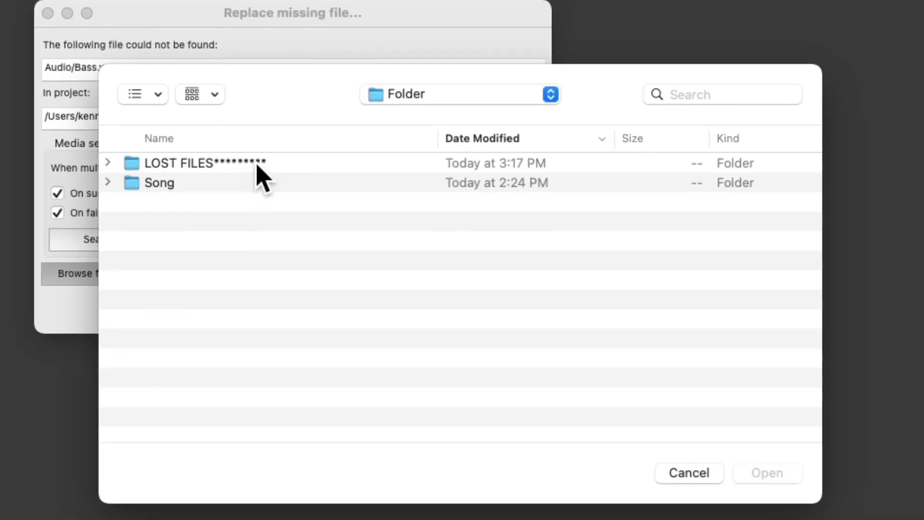
{"action": "double_click", "coordinate": [313, 193]}
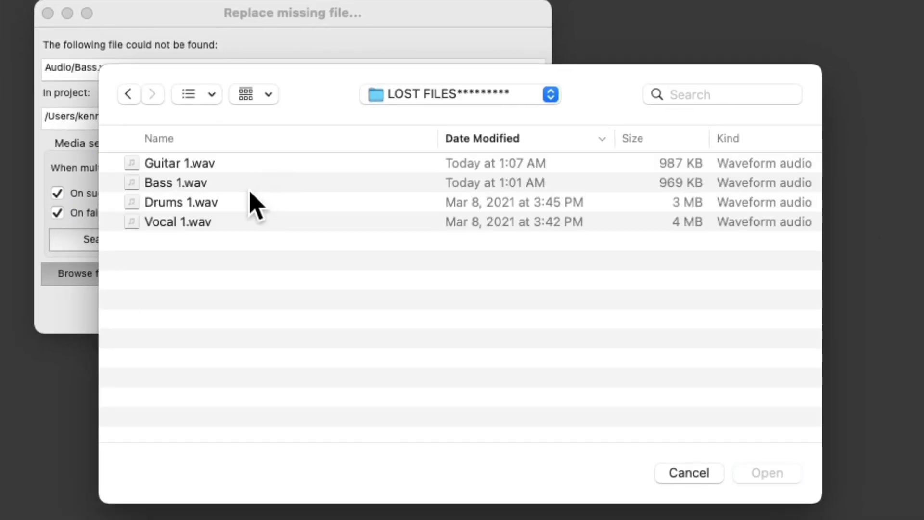
{"action": "left_click", "coordinate": [299, 214]}
{"action": "double_click", "coordinate": [240, 186]}
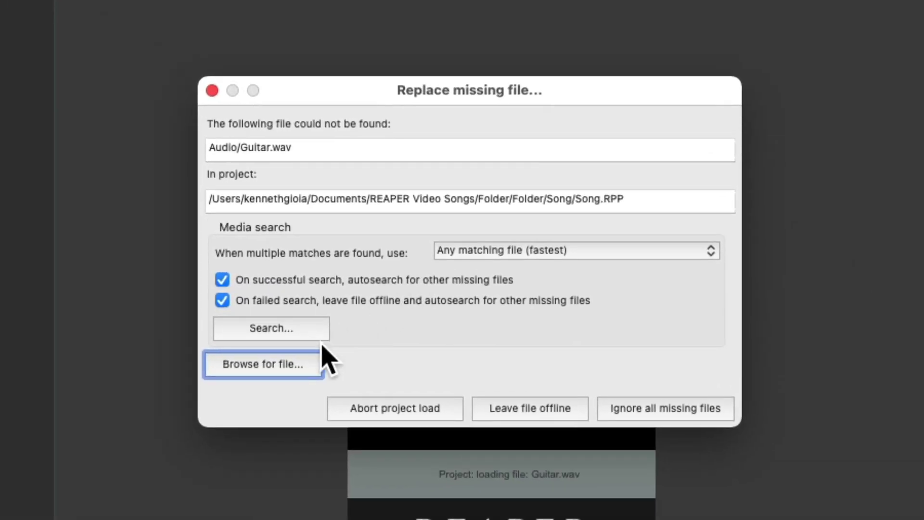
Replace the missing Guitar.wav with Guitar 1.wav from LOST FILES
{"action": "left_click", "coordinate": [136, 274]}
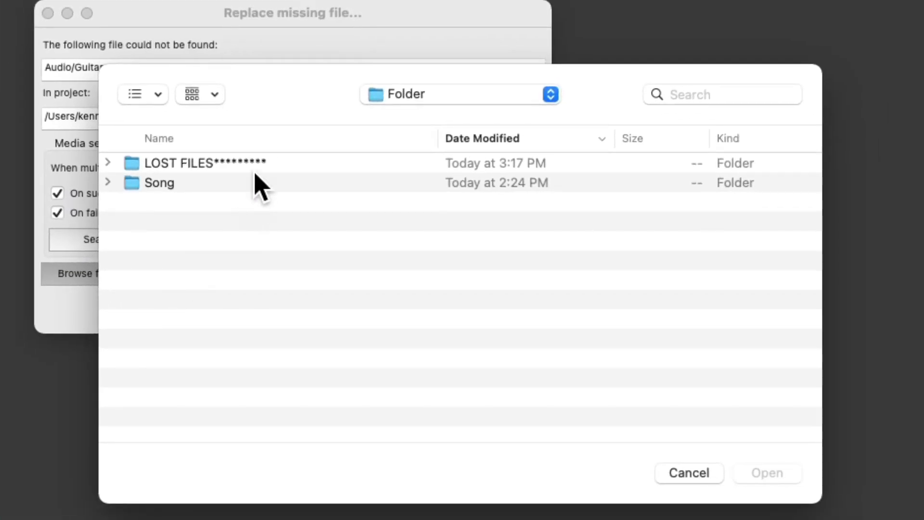
{"action": "left_click", "coordinate": [436, 251]}
{"action": "double_click", "coordinate": [258, 164]}
{"action": "double_click", "coordinate": [238, 162]}
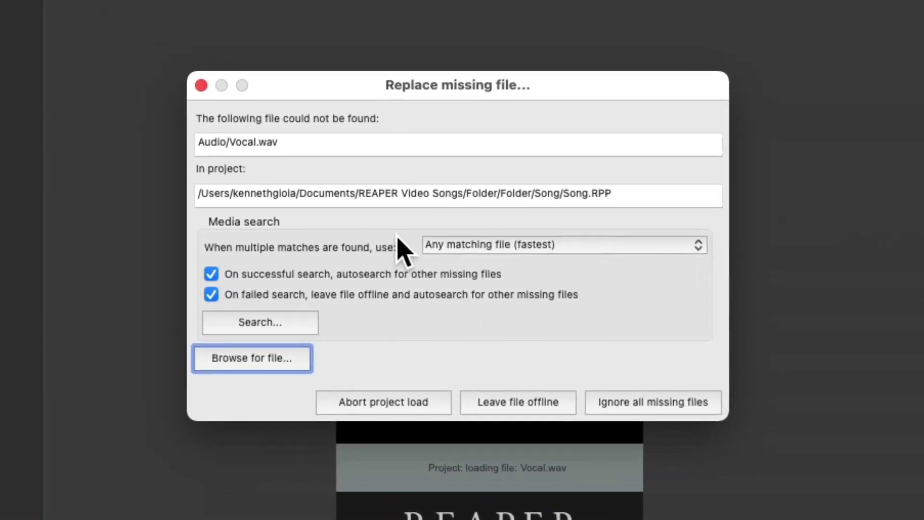
Replace the missing Vocal.wav with Vocal 1.wav from LOST FILES
{"action": "left_click", "coordinate": [308, 364]}
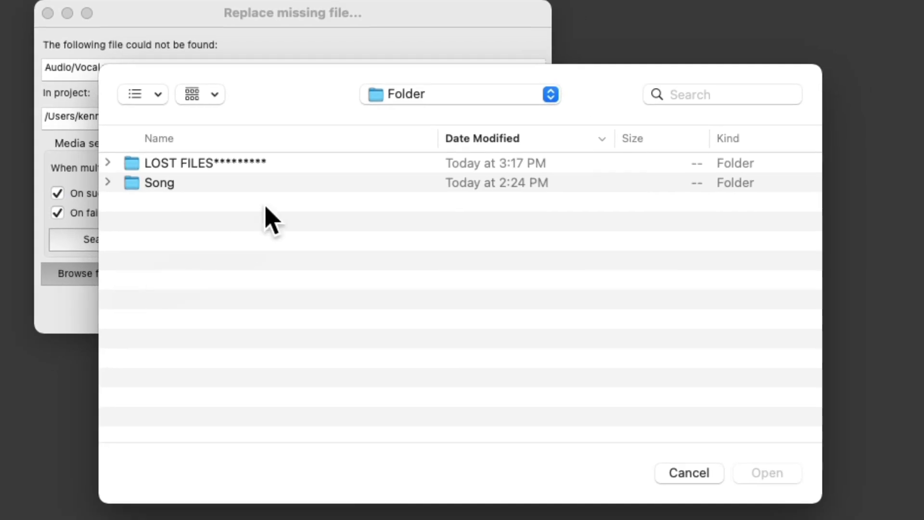
{"action": "double_click", "coordinate": [264, 163]}
{"action": "double_click", "coordinate": [244, 219]}
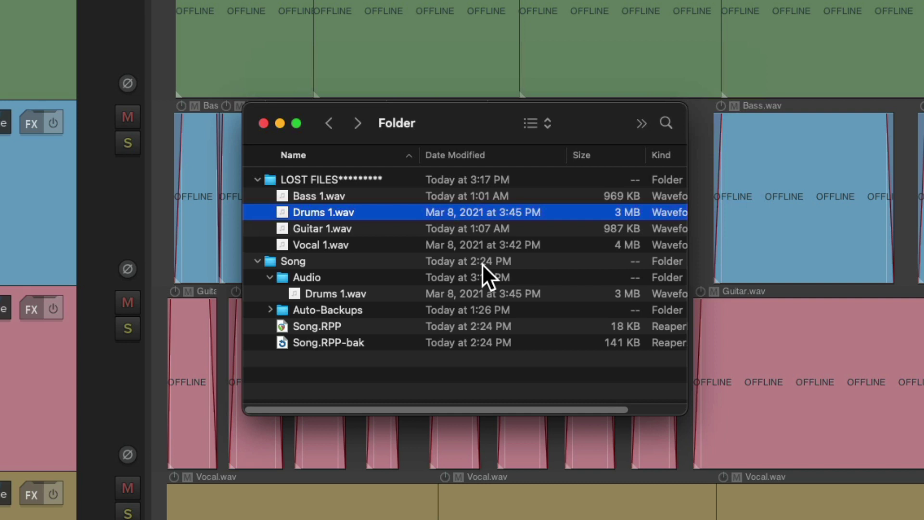
Relink the offline Drums and Bass clips to Drums 1.wav and Bass 1.wav, replacing all occurrences
{"action": "left_click_drag", "start_coordinate": [331, 218], "coordinate": [207, 5]}
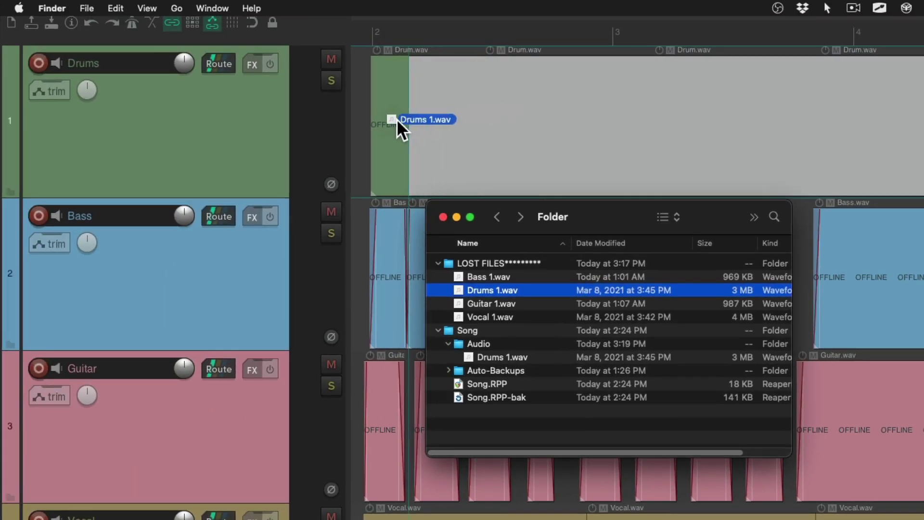
{"action": "left_click_drag", "start_coordinate": [396, 119], "coordinate": [394, 120]}
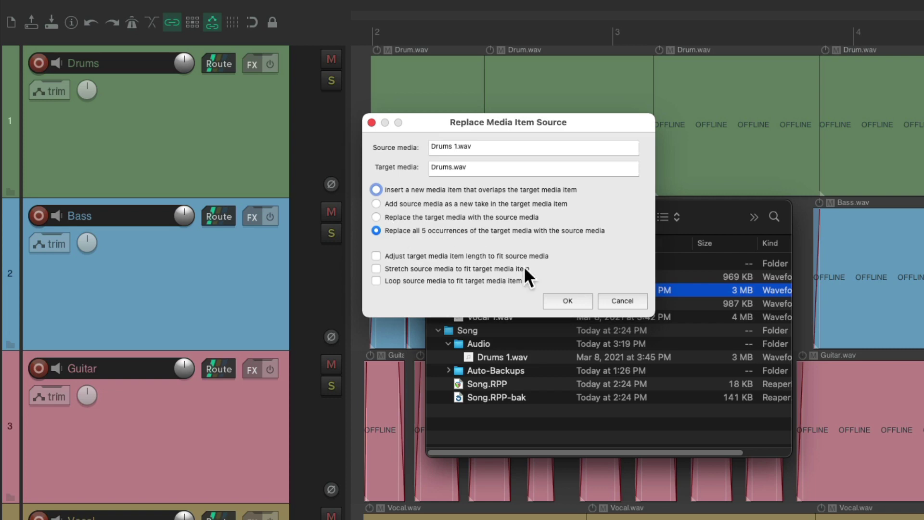
{"action": "left_click", "coordinate": [568, 301]}
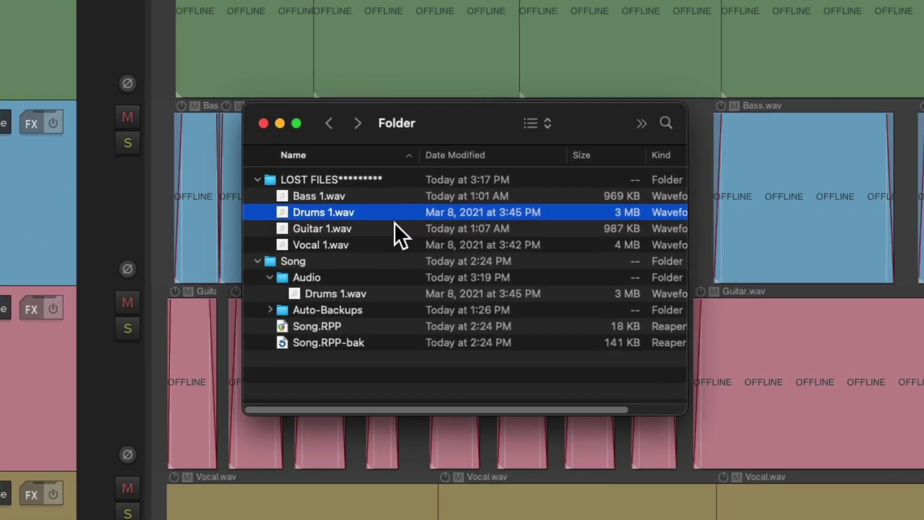
{"action": "left_click_drag", "start_coordinate": [319, 196], "coordinate": [195, 184]}
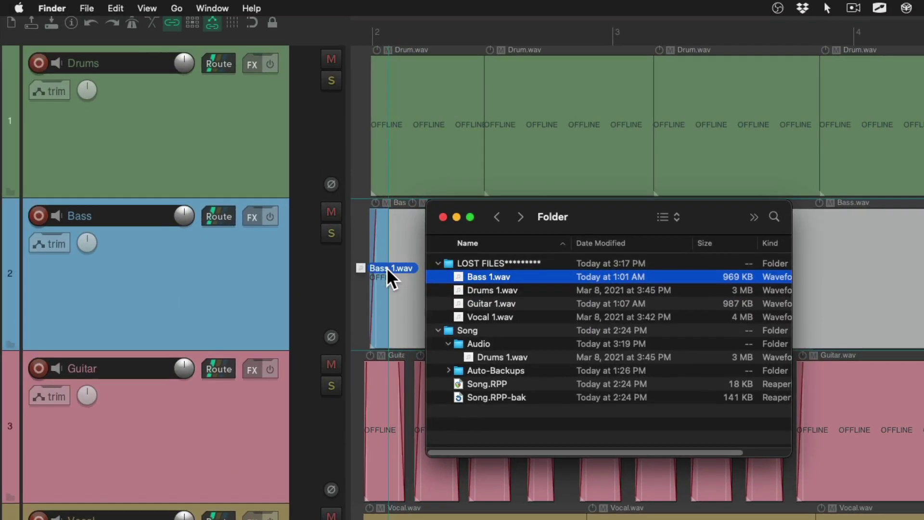
{"action": "left_click_drag", "start_coordinate": [386, 268], "coordinate": [386, 270]}
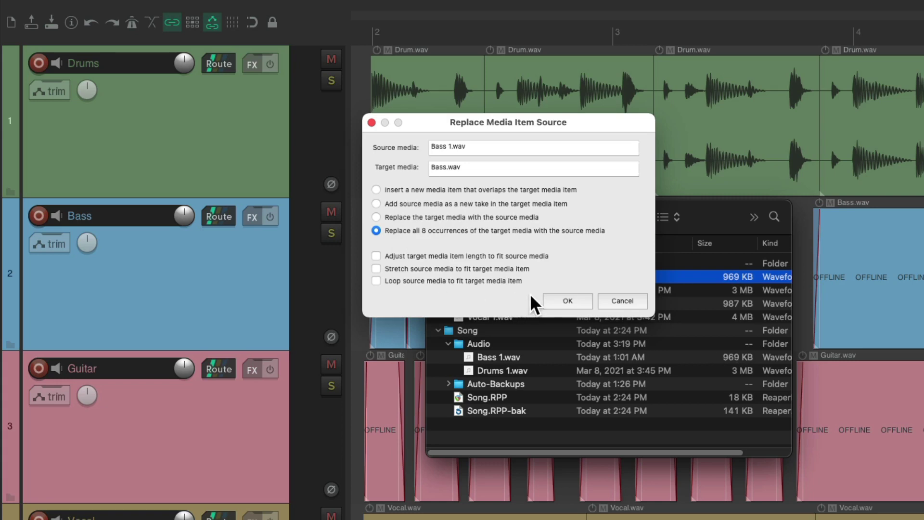
{"action": "left_click", "coordinate": [563, 301]}
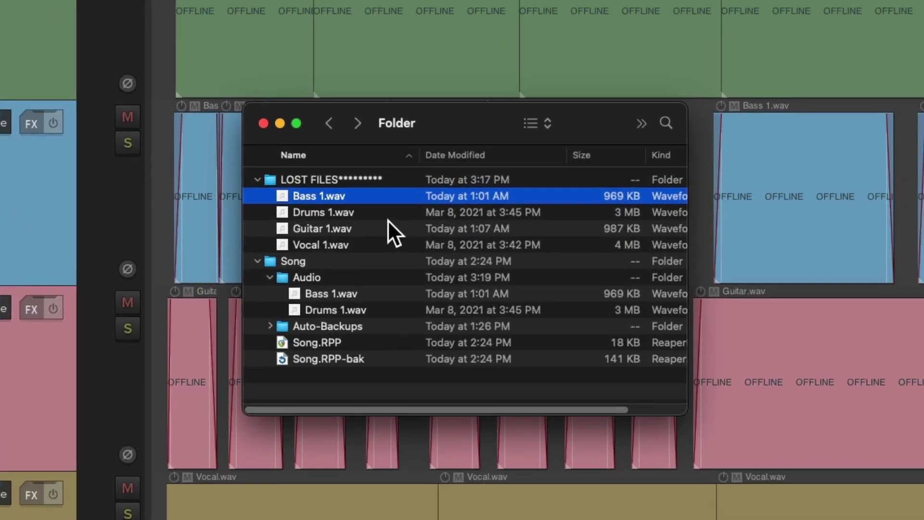
Relink the Guitar clips to Guitar 1.wav and the Vocal clips to Vocal 1.wav, replacing all occurrences
{"action": "left_click", "coordinate": [363, 229]}
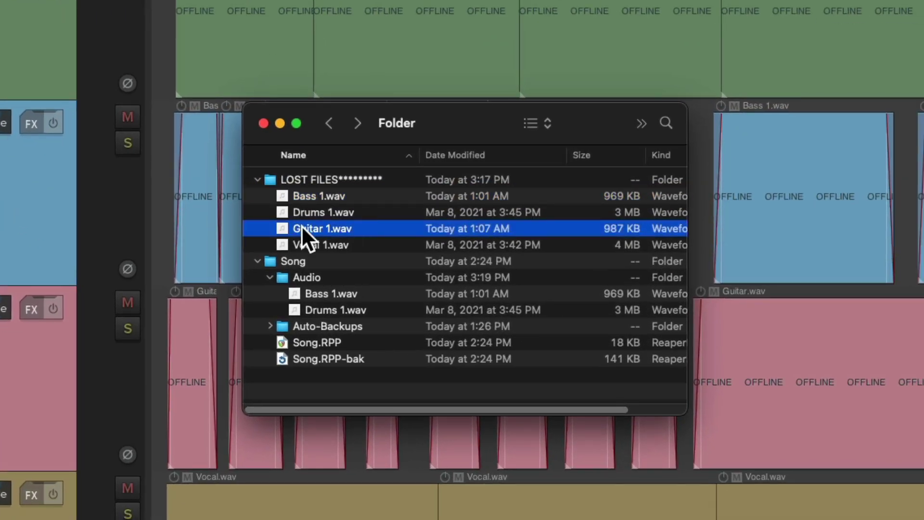
{"action": "left_click_drag", "start_coordinate": [301, 225], "coordinate": [381, 299]}
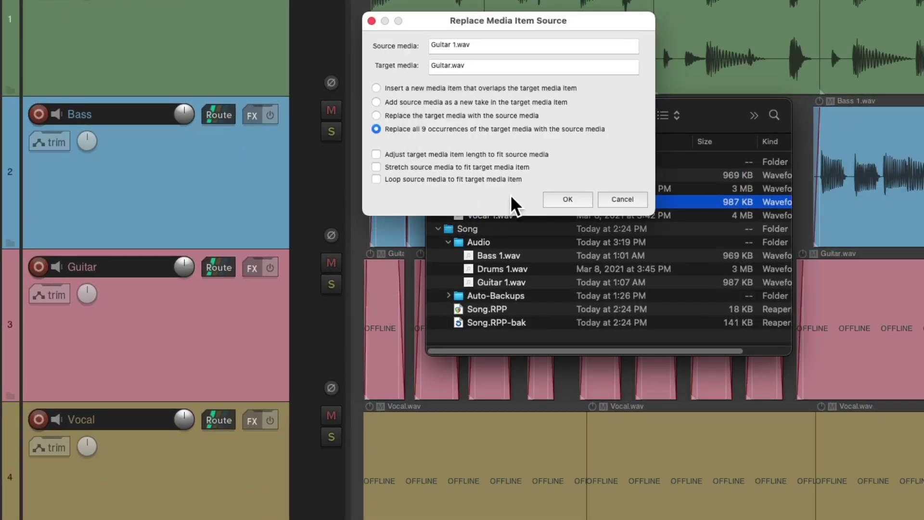
{"action": "left_click", "coordinate": [563, 198]}
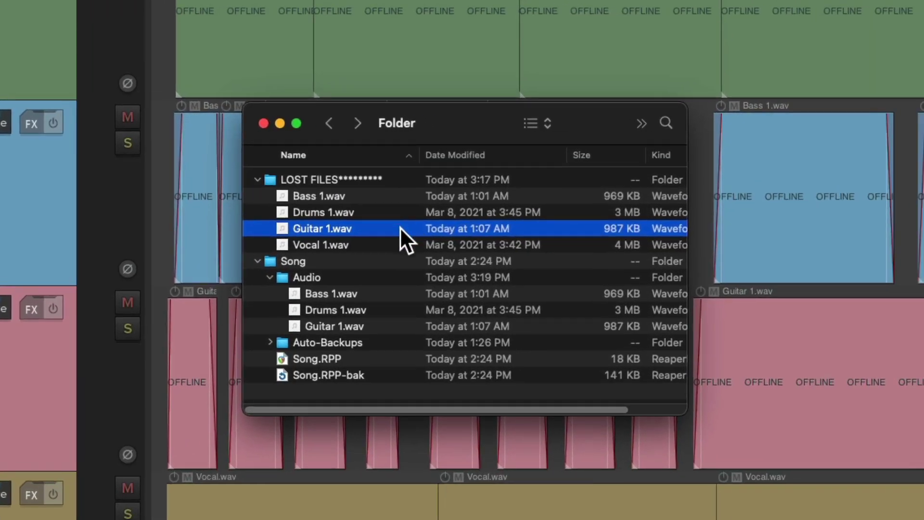
{"action": "left_click", "coordinate": [392, 244]}
{"action": "left_click_drag", "start_coordinate": [392, 244], "coordinate": [222, 502]}
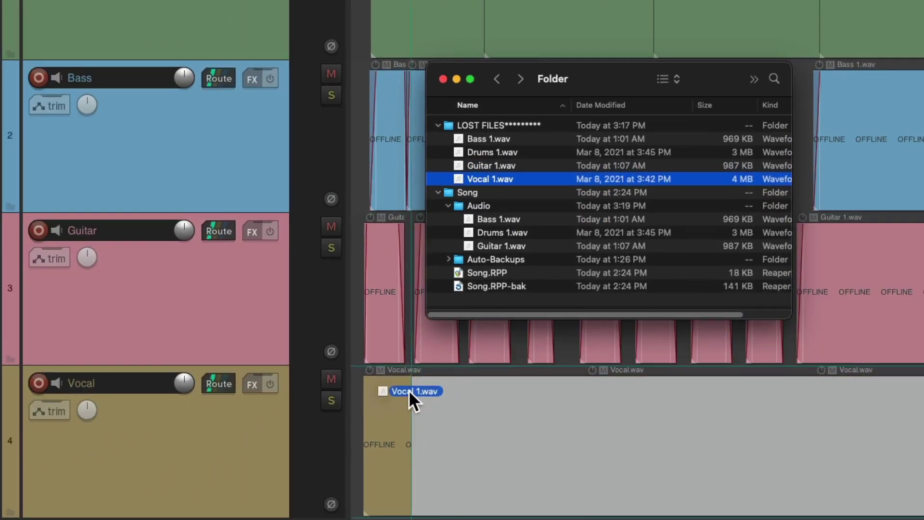
{"action": "left_click_drag", "start_coordinate": [409, 390], "coordinate": [423, 409]}
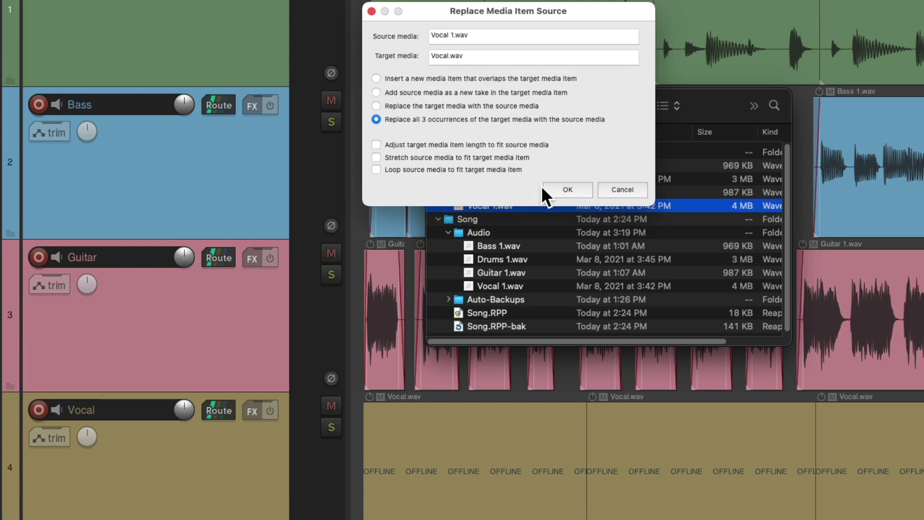
{"action": "left_click", "coordinate": [545, 189]}
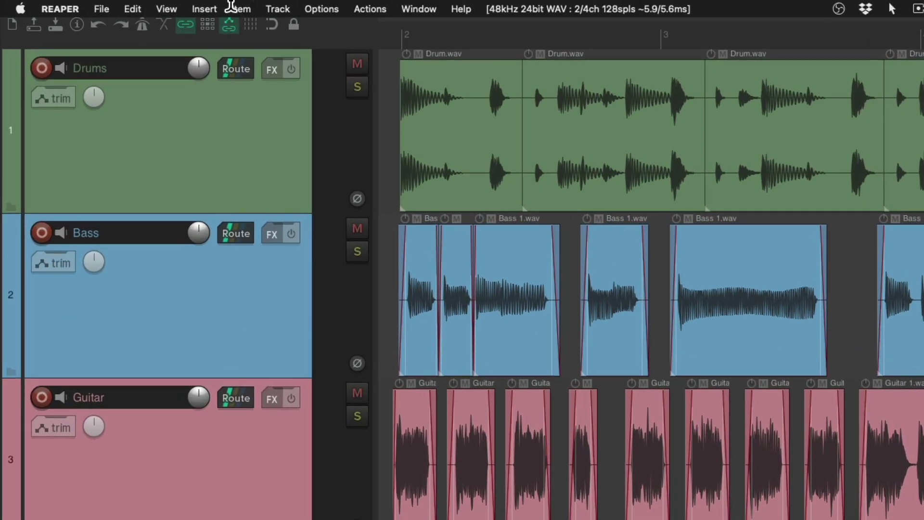
{"action": "left_click", "coordinate": [109, 7]}
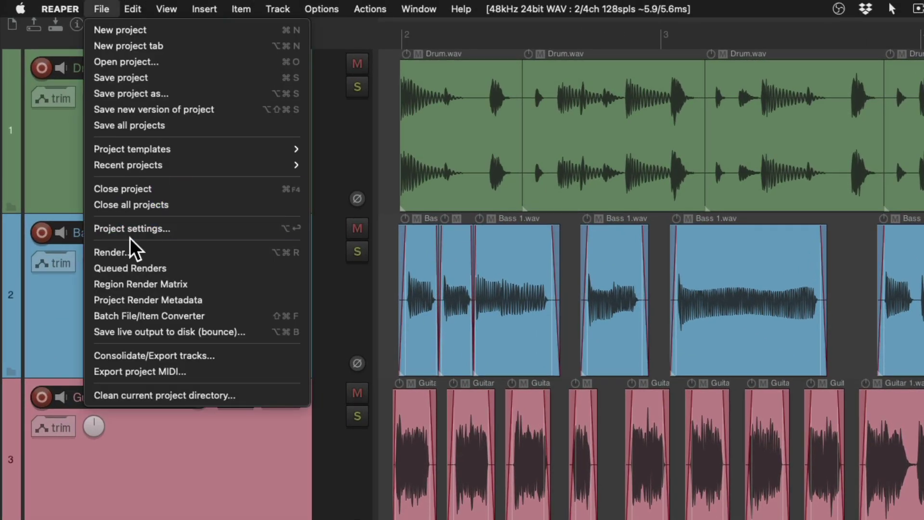
{"action": "left_click", "coordinate": [95, 230]}
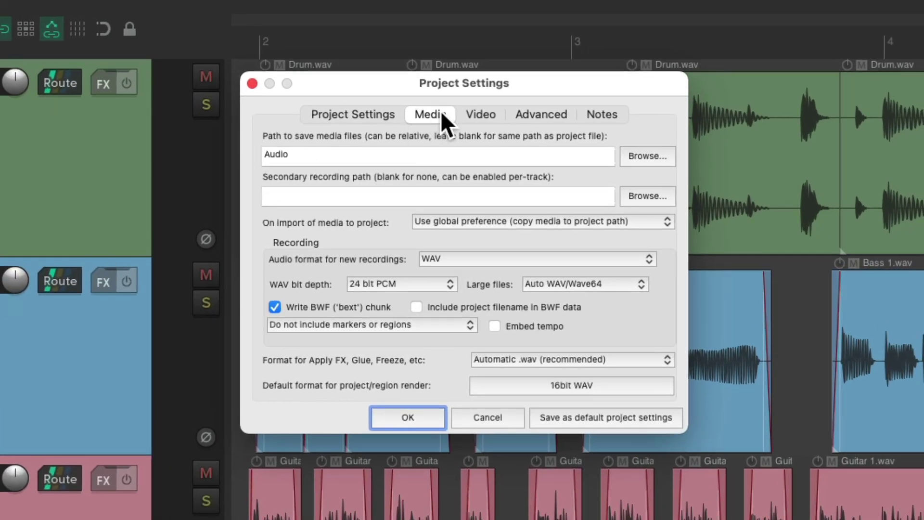
{"action": "left_click", "coordinate": [379, 154]}
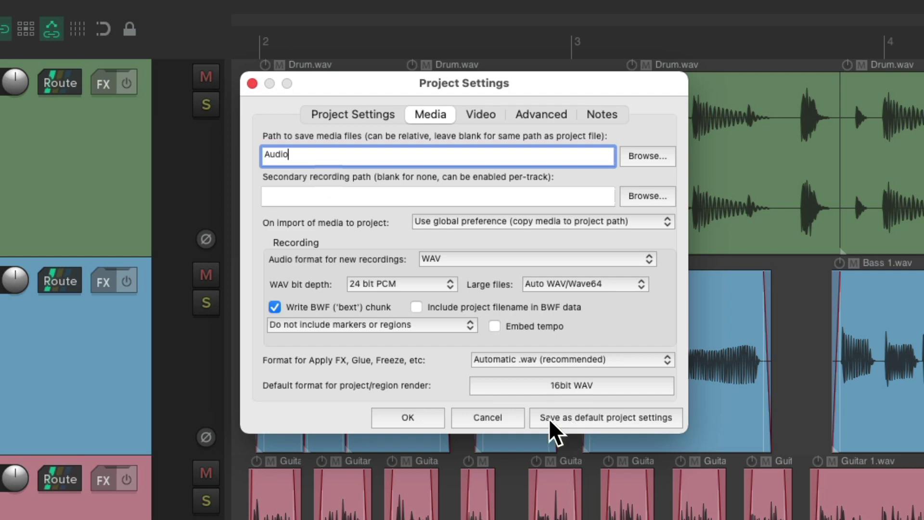
{"action": "left_click", "coordinate": [423, 420]}
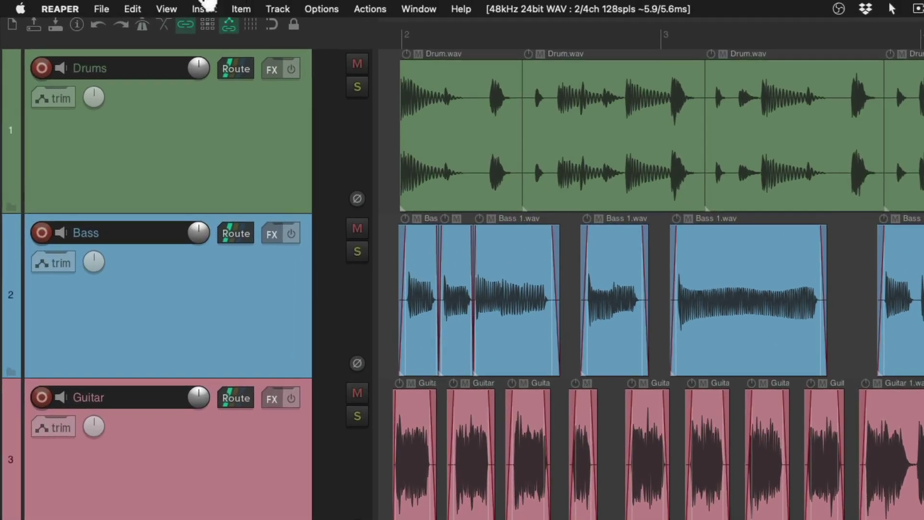
Save the project as Song with all media copied into the project directory, overwriting Song.RPP
{"action": "left_click", "coordinate": [101, 7]}
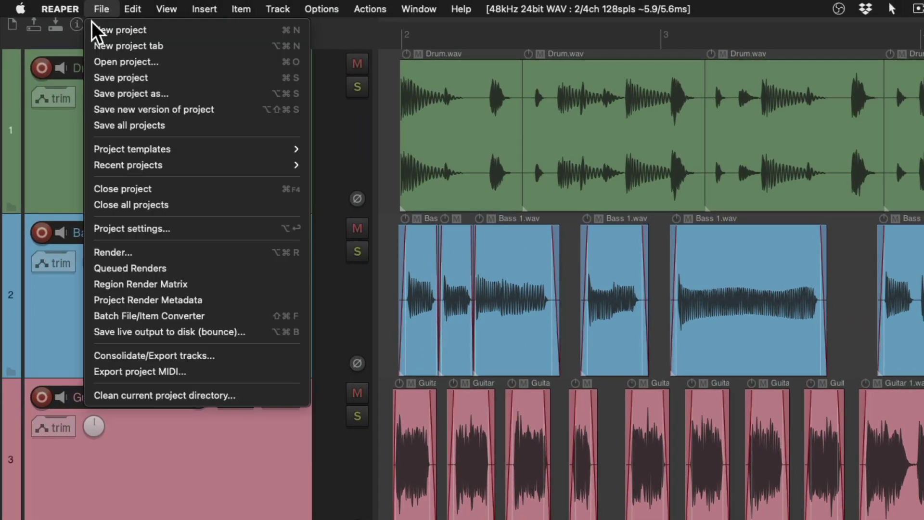
{"action": "left_click", "coordinate": [86, 94]}
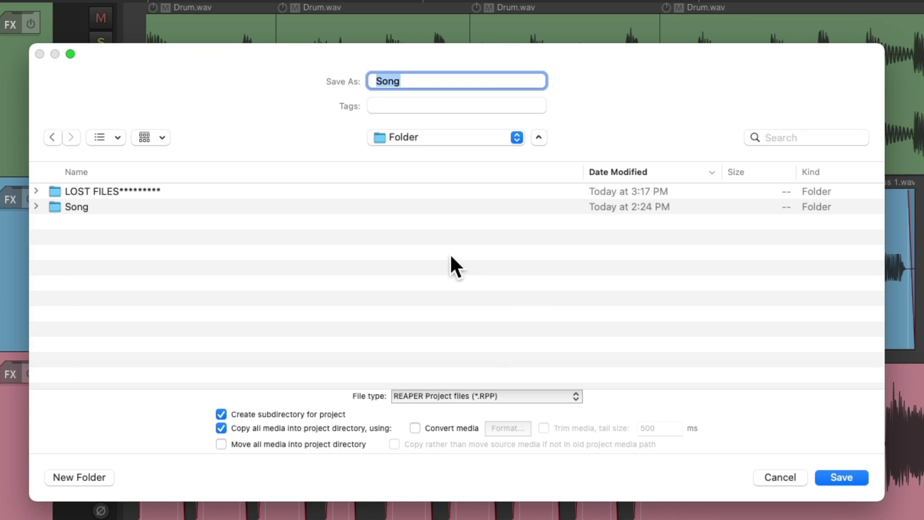
{"action": "left_click", "coordinate": [839, 477]}
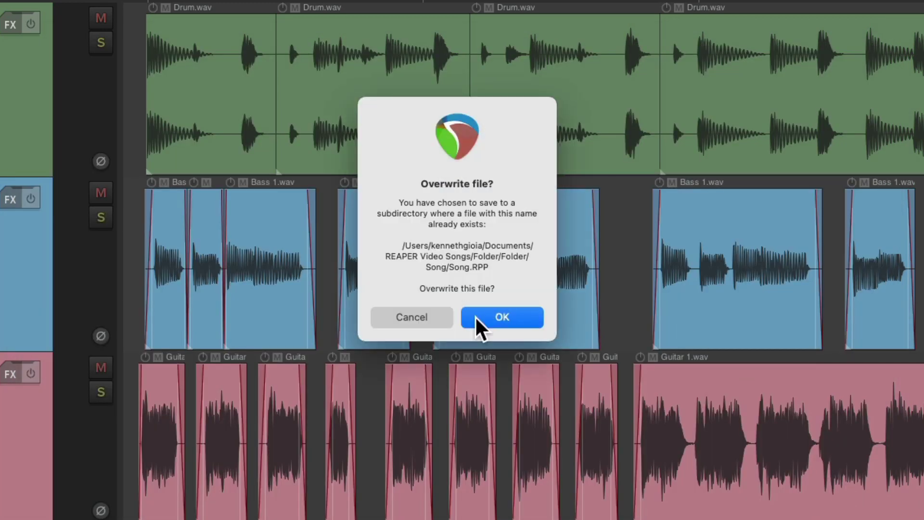
{"action": "left_click", "coordinate": [500, 316]}
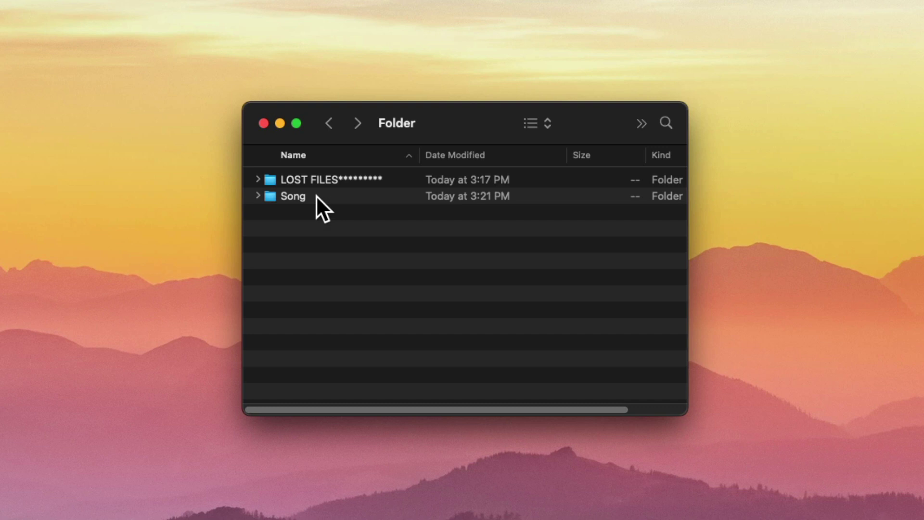
Check that the Song folder's Audio subfolder holds the four renamed wavs, then open Song.RPP
{"action": "left_click", "coordinate": [257, 196]}
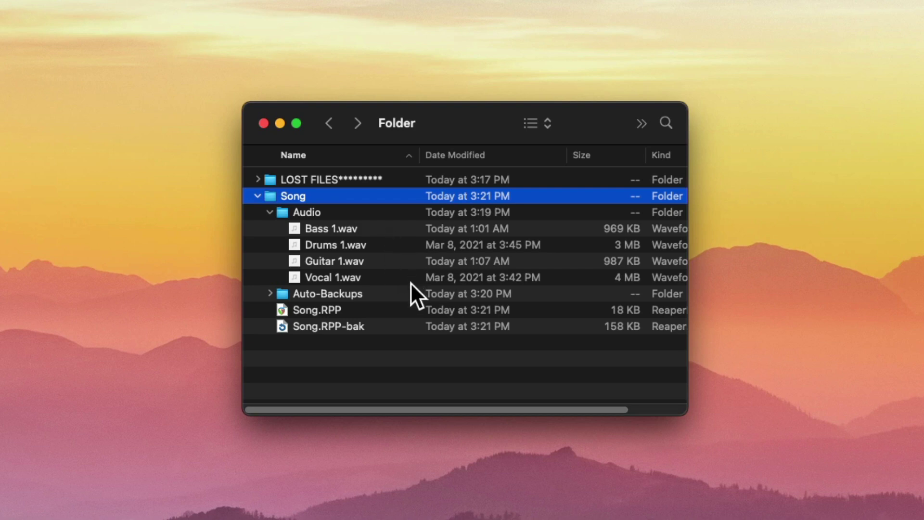
{"action": "double_click", "coordinate": [361, 310]}
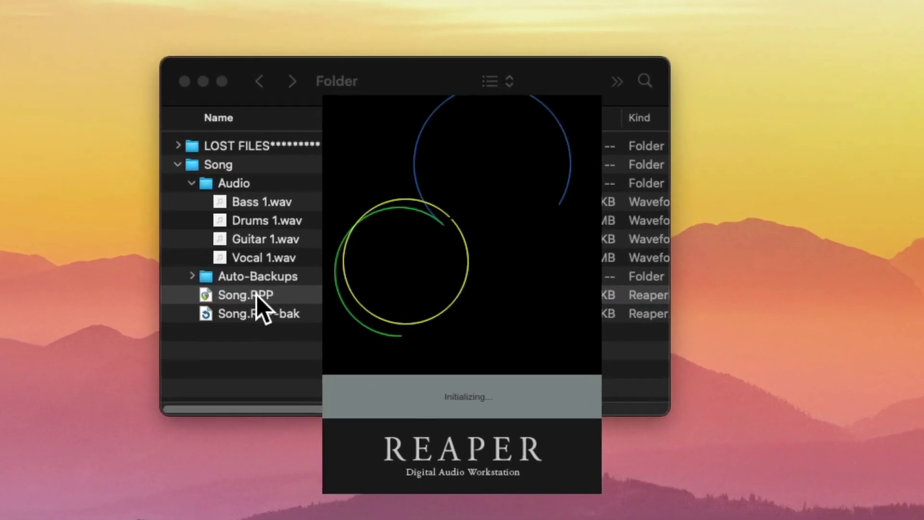